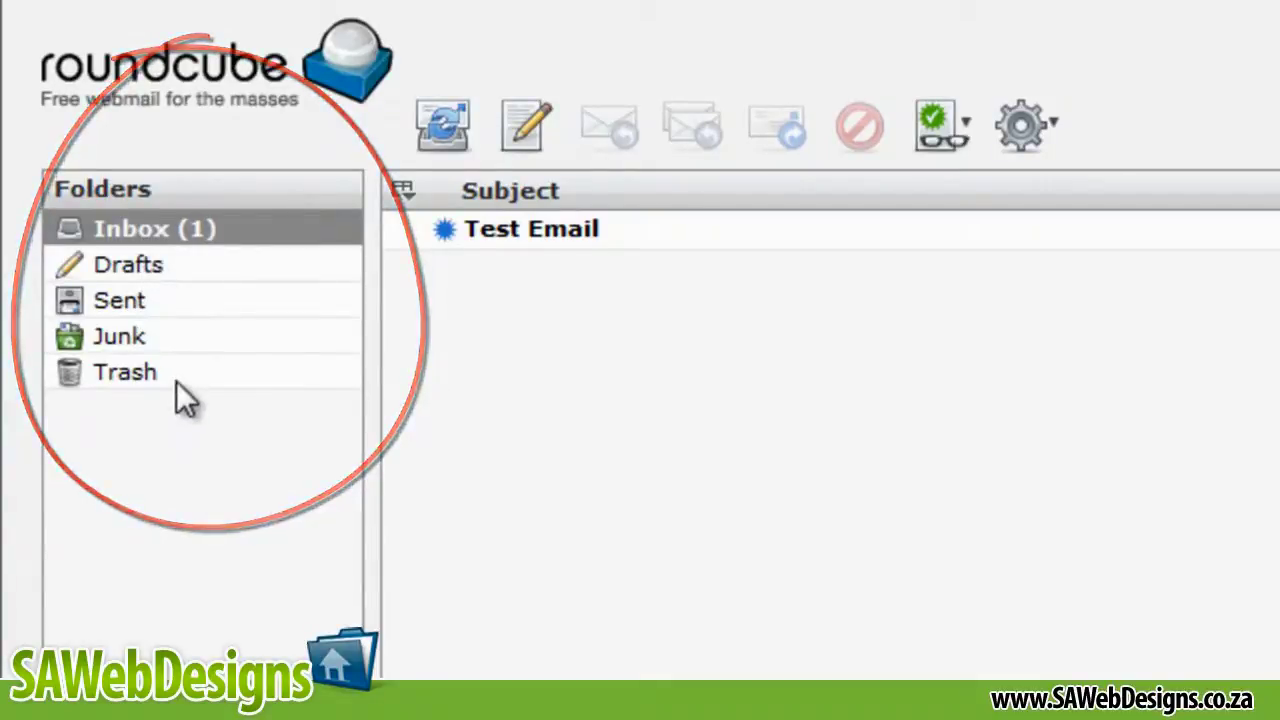
- Check the server for new mail, select the Test Email, and dismiss the mark options
{"action": "left_click", "coordinate": [440, 140]}
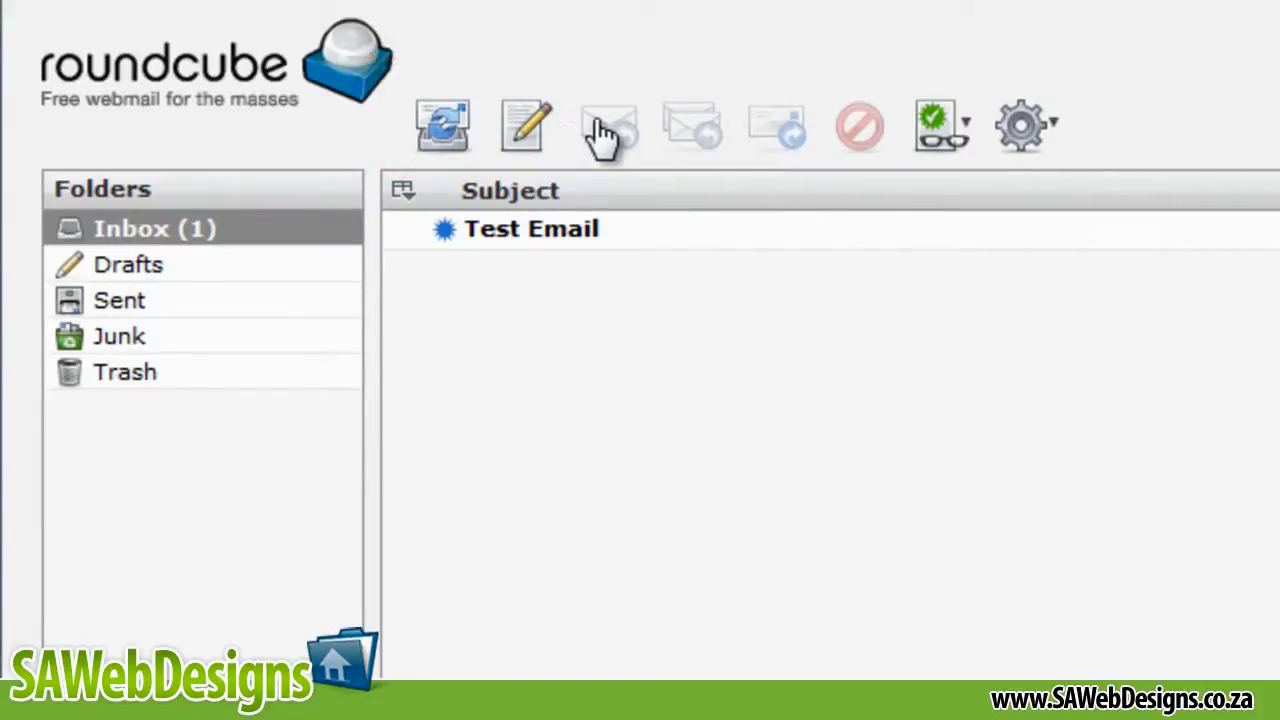
{"action": "left_click", "coordinate": [575, 238]}
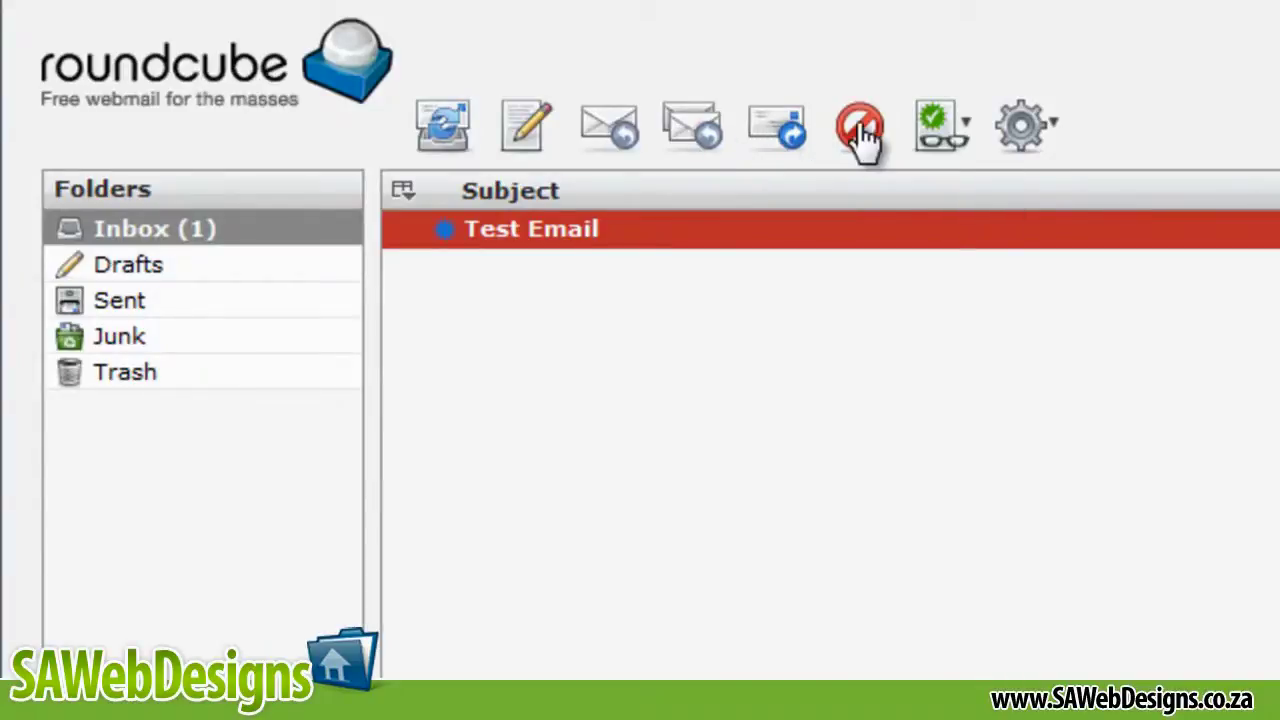
{"action": "left_click", "coordinate": [966, 135]}
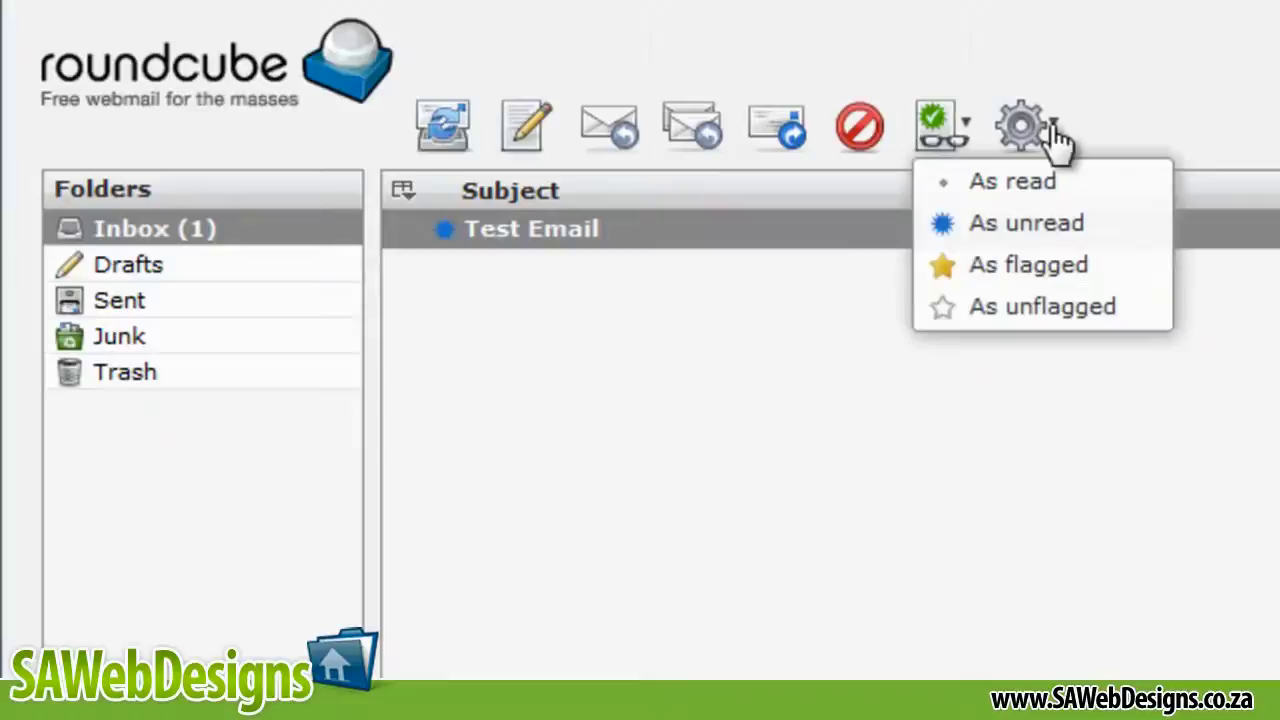
{"action": "left_click", "coordinate": [1085, 115]}
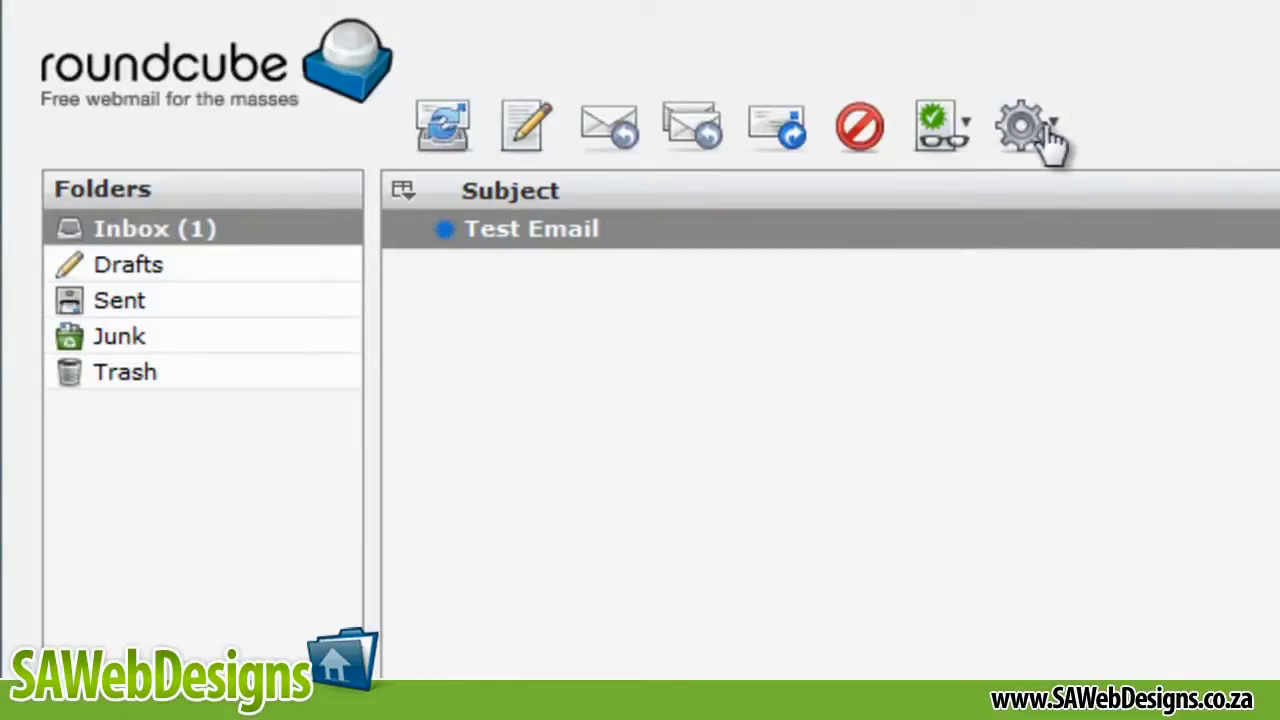
- Open the message's extra actions, then select all page text and clear the selection
{"action": "left_click", "coordinate": [1053, 128]}
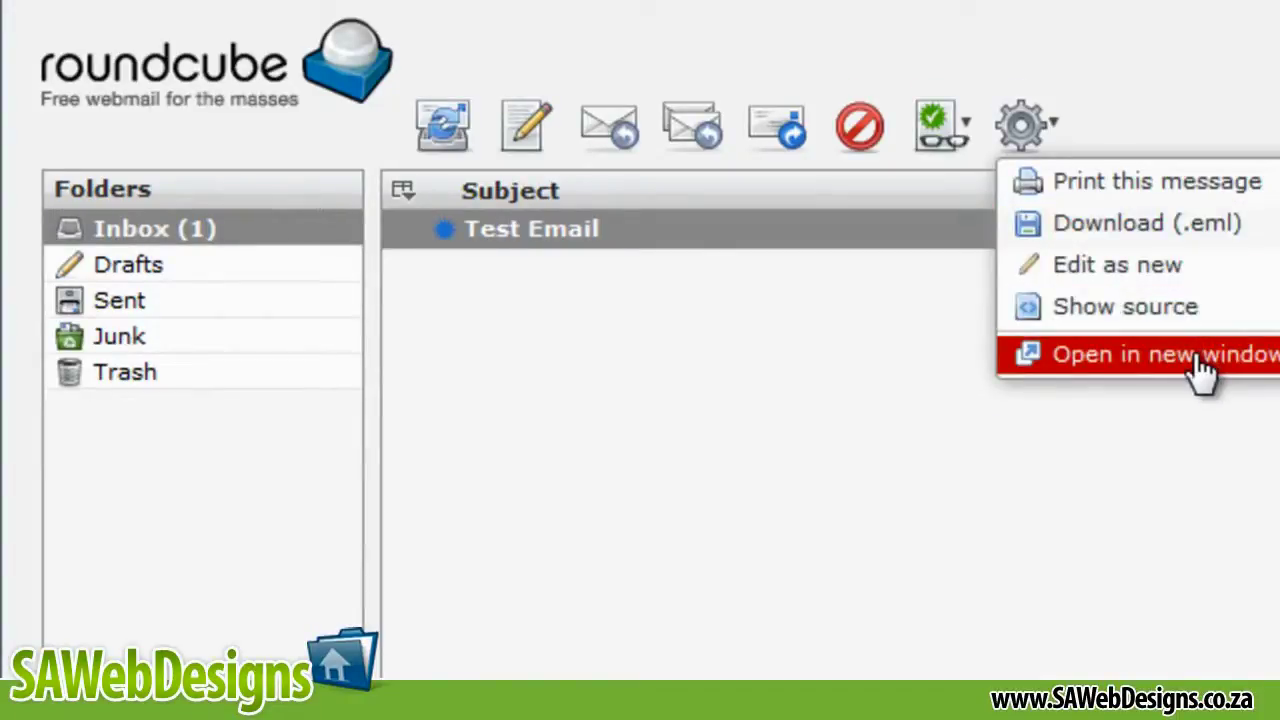
{"action": "key", "text": "ctrl+a"}
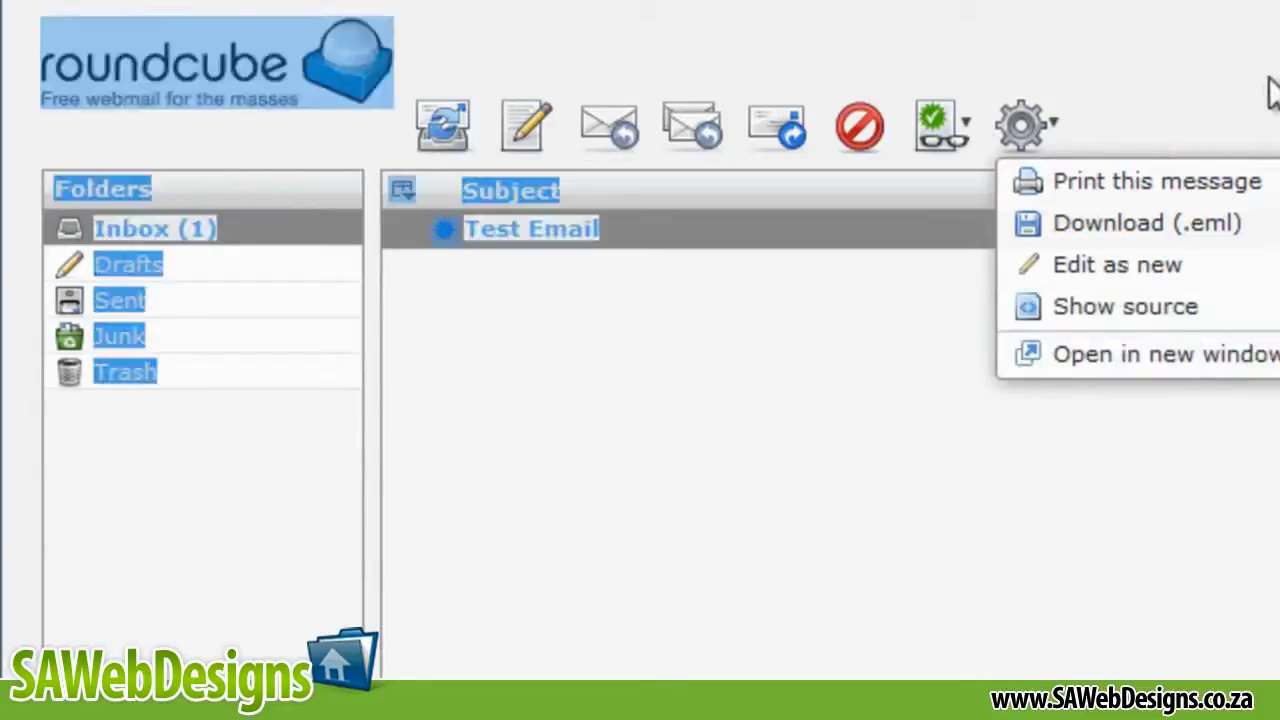
{"action": "left_click", "coordinate": [1270, 110]}
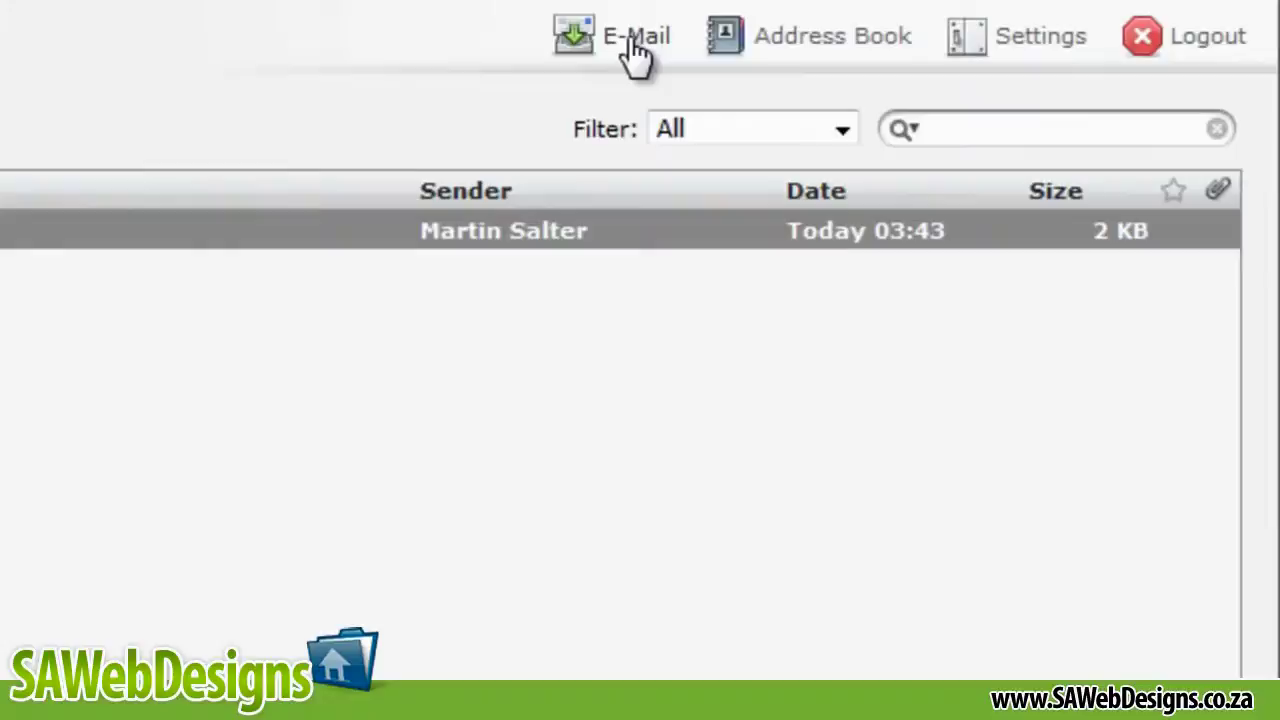
- Go to the Address Book, start a new contact, then cancel the form
{"action": "left_click", "coordinate": [795, 45]}
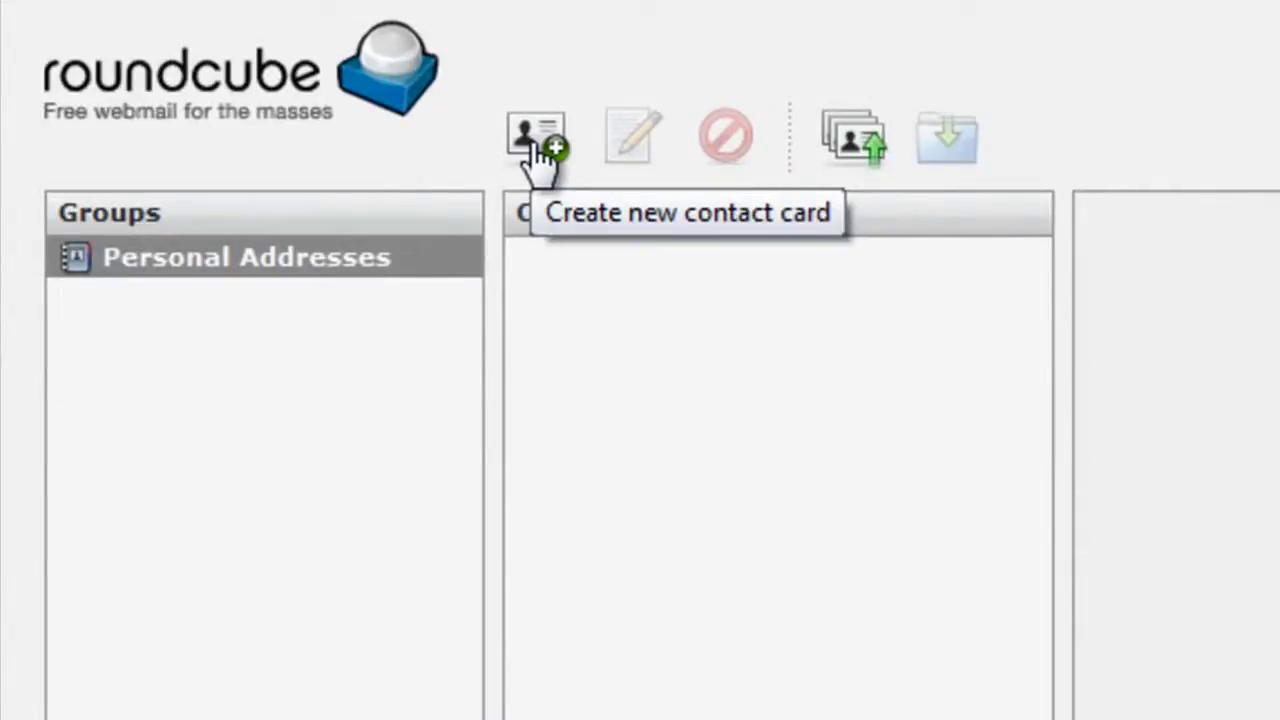
{"action": "left_click", "coordinate": [538, 150]}
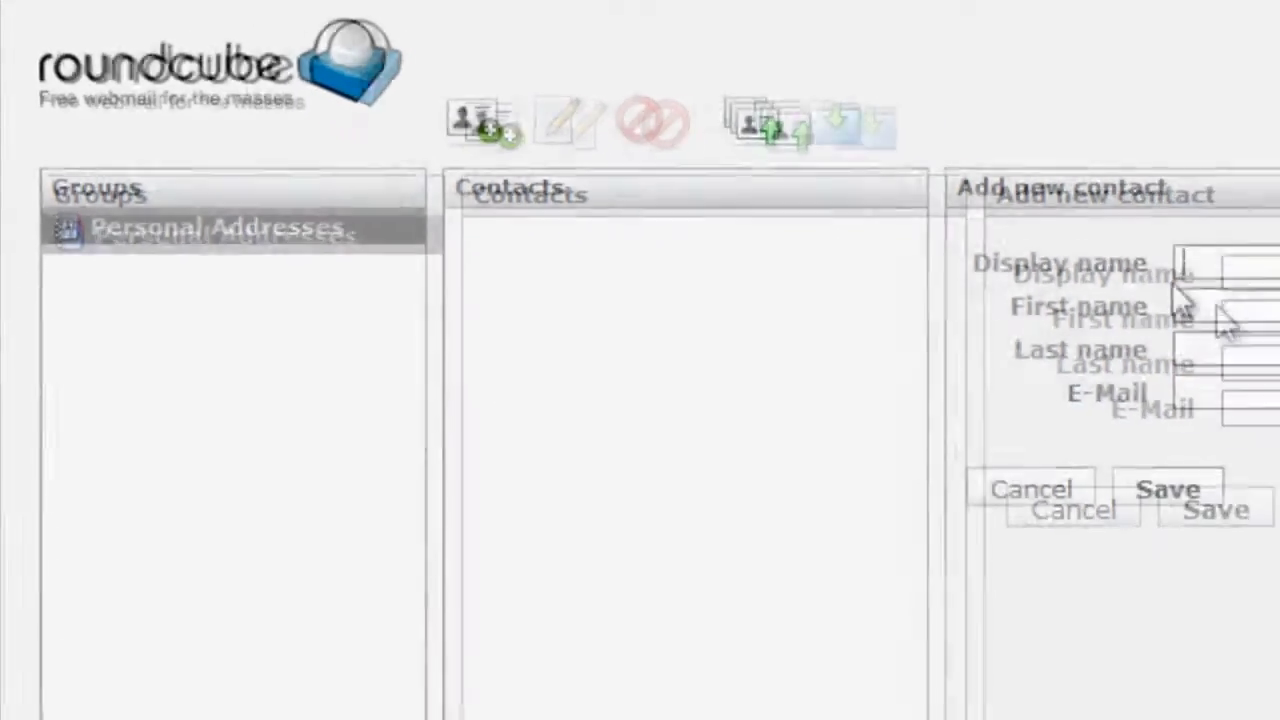
{"action": "left_click", "coordinate": [1031, 490]}
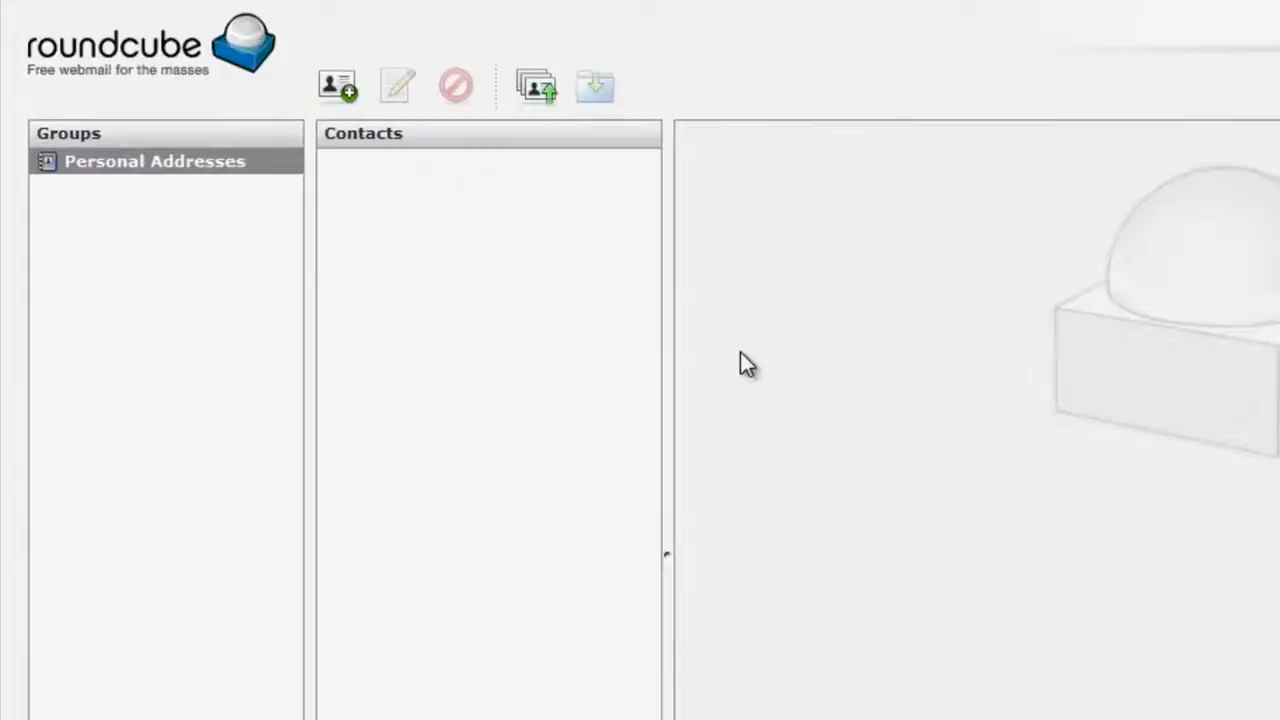
- Open the Import contacts dialog and cancel it without importing anything
{"action": "left_click", "coordinate": [545, 100]}
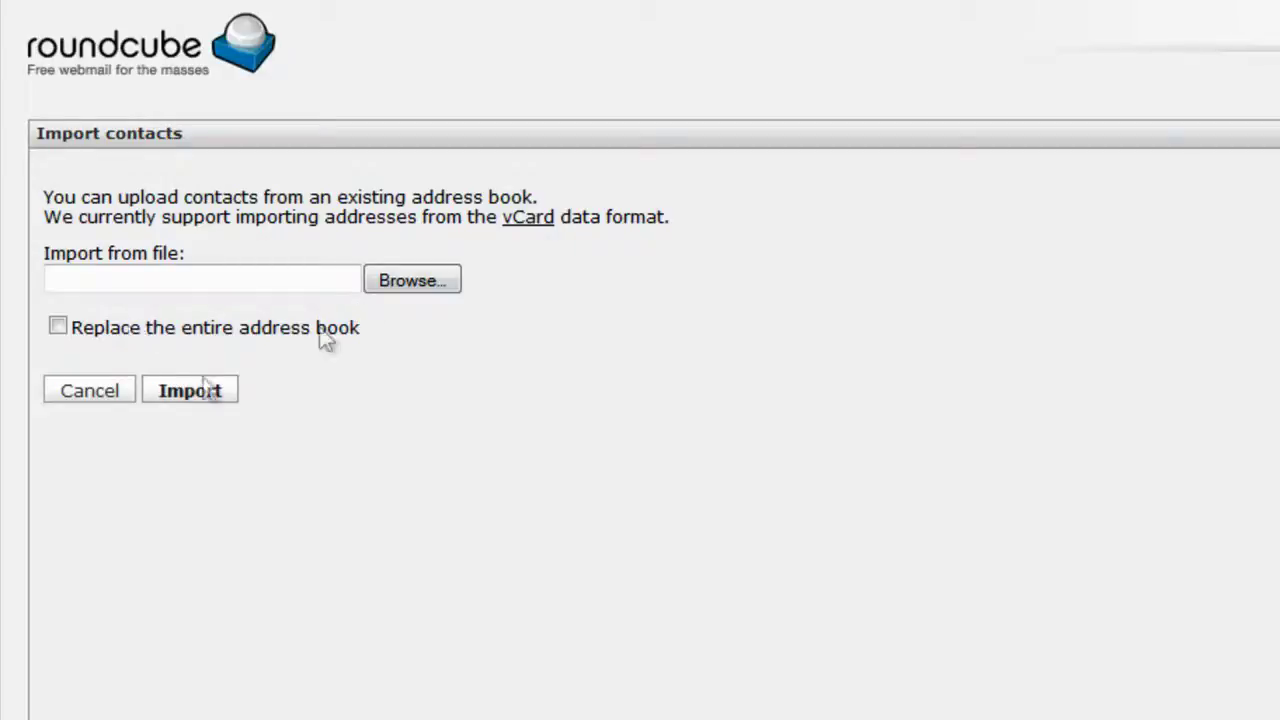
{"action": "left_click", "coordinate": [93, 386]}
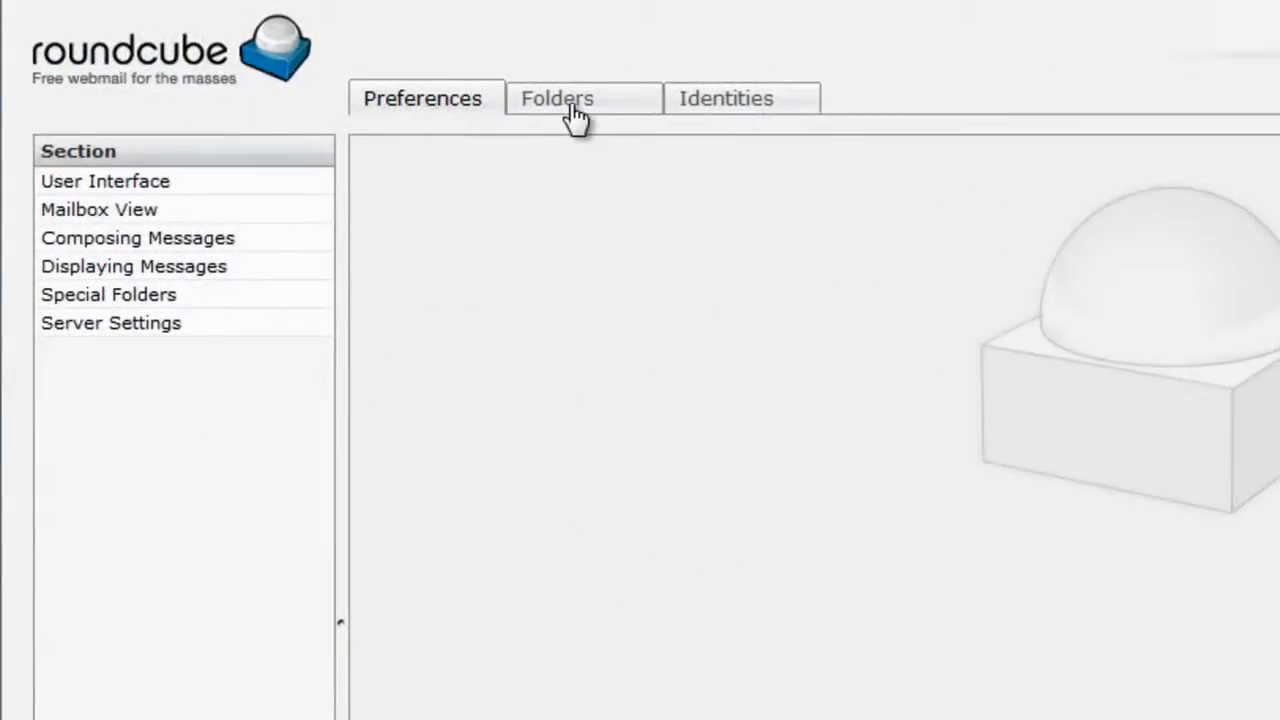
- View folder subscriptions, then switch to Identities and select the single existing identity
{"action": "left_click", "coordinate": [576, 110]}
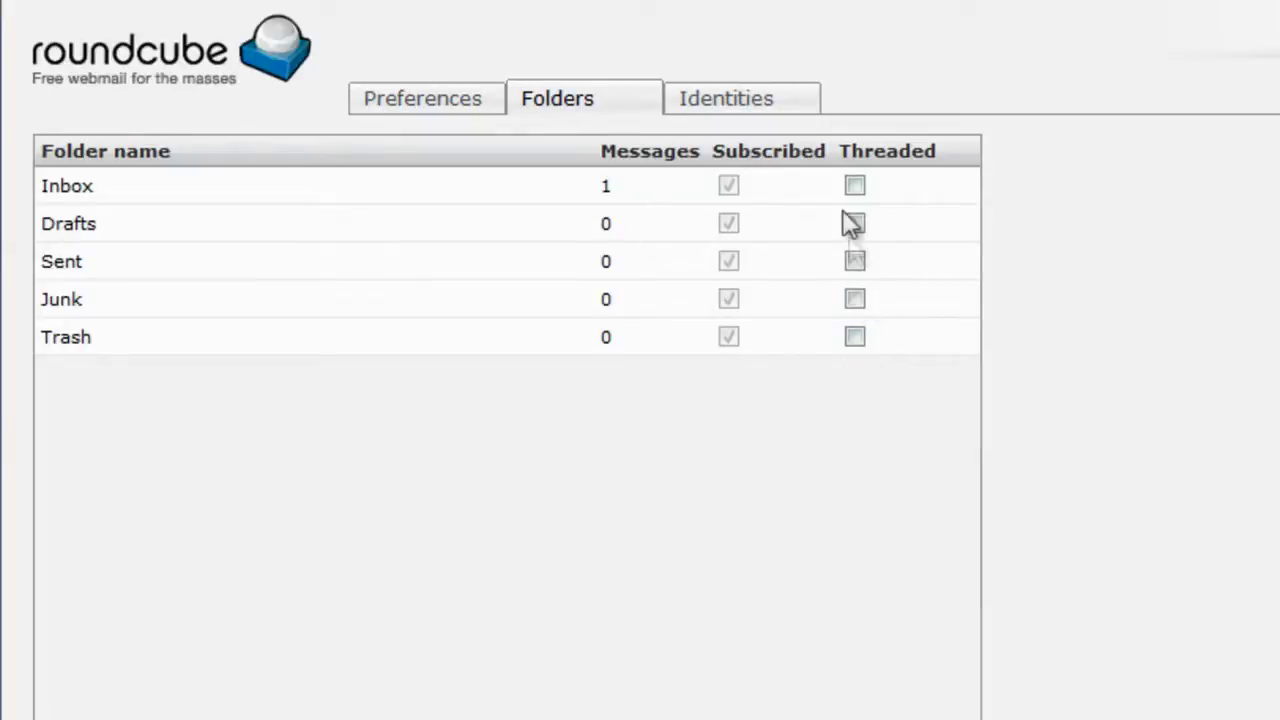
{"action": "left_click", "coordinate": [748, 106]}
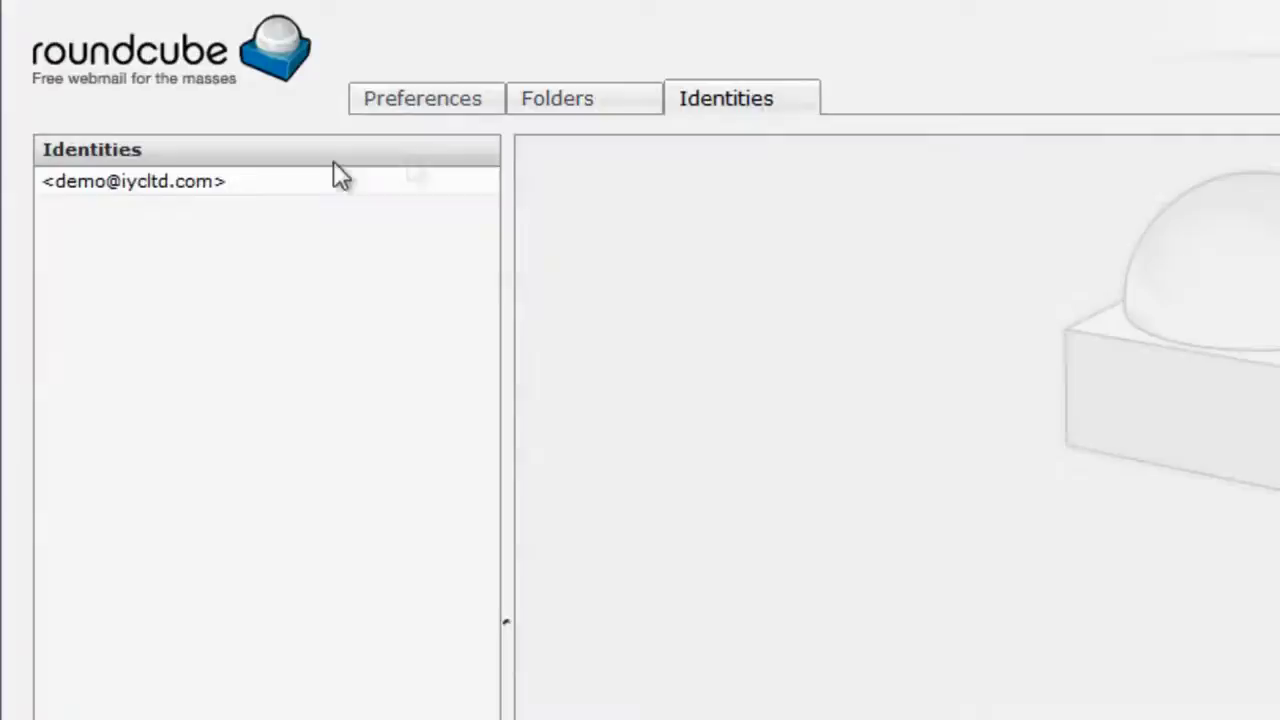
{"action": "left_click", "coordinate": [170, 185]}
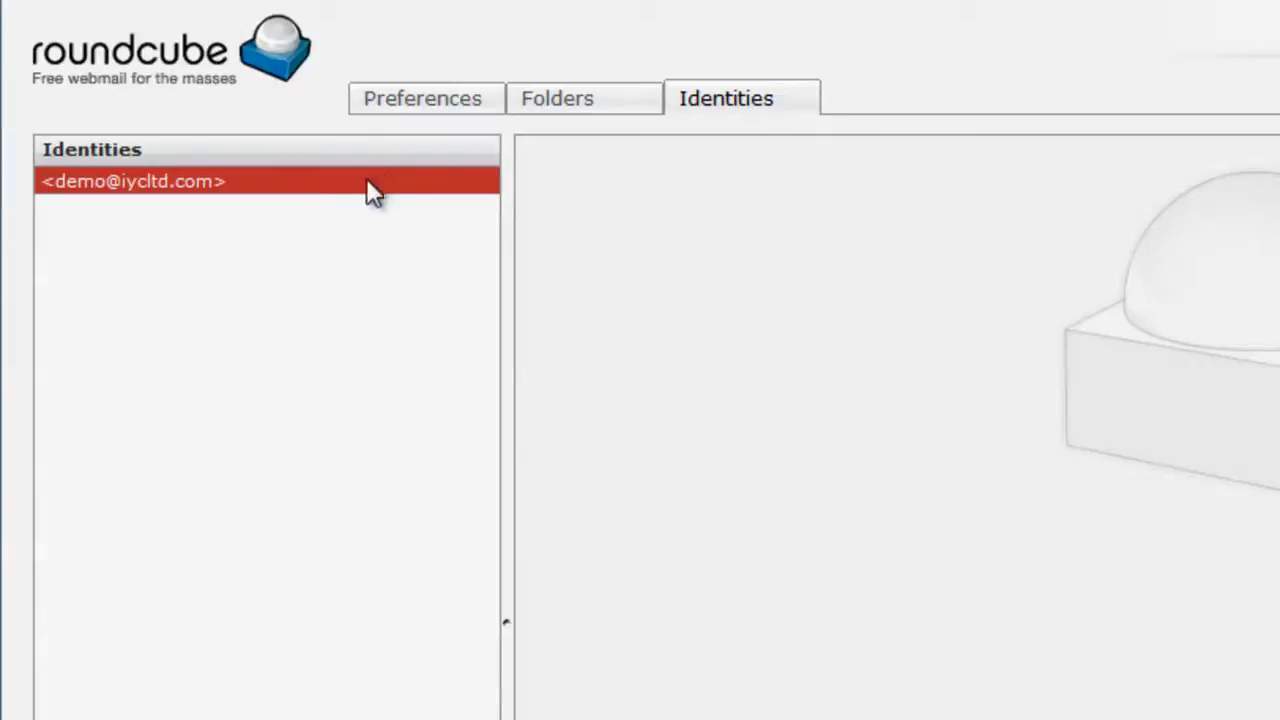
- Edit the identity: visit Reply-To and Bcc, toggle Set default off and on, enable HTML signature
{"action": "left_click", "coordinate": [208, 184]}
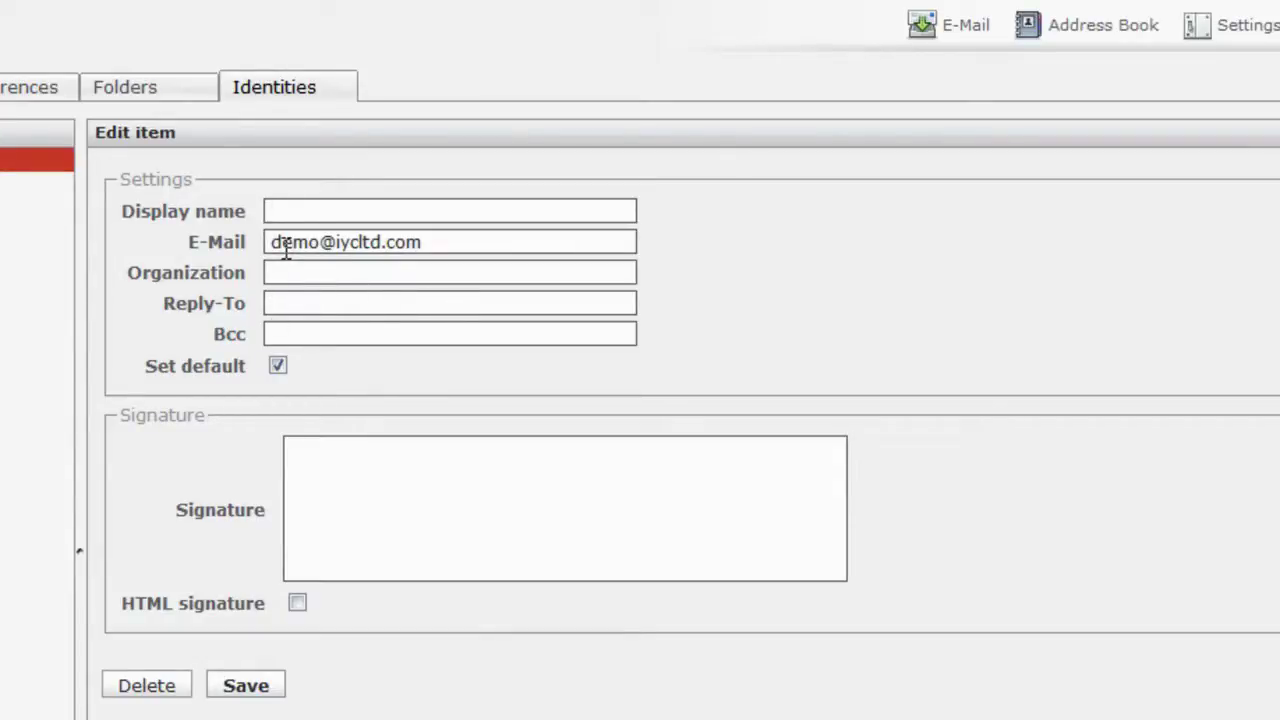
{"action": "left_click", "coordinate": [340, 303]}
{"action": "left_click", "coordinate": [312, 336]}
{"action": "left_click", "coordinate": [277, 366]}
{"action": "left_click", "coordinate": [277, 366]}
{"action": "left_click", "coordinate": [306, 463]}
{"action": "left_click", "coordinate": [297, 603]}
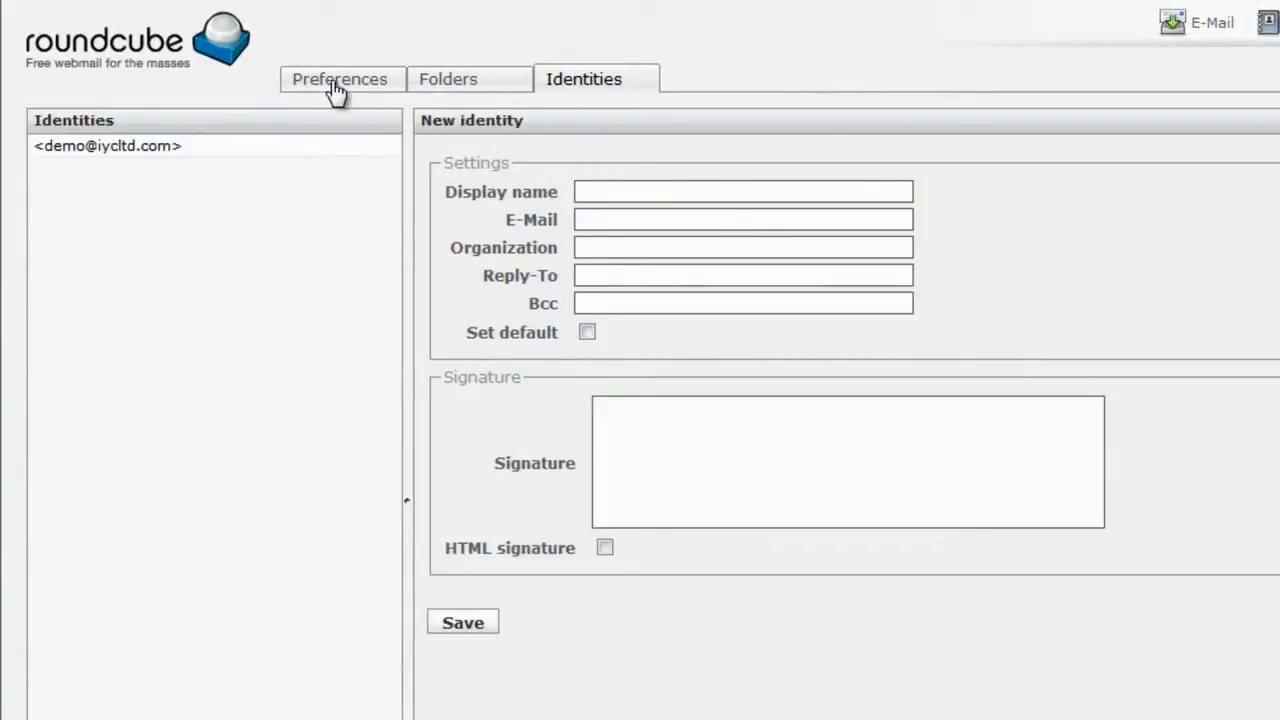
- Keep English (US) and Auto time zone, turn off pretty dates, then open Mailbox View
{"action": "left_click", "coordinate": [335, 88]}
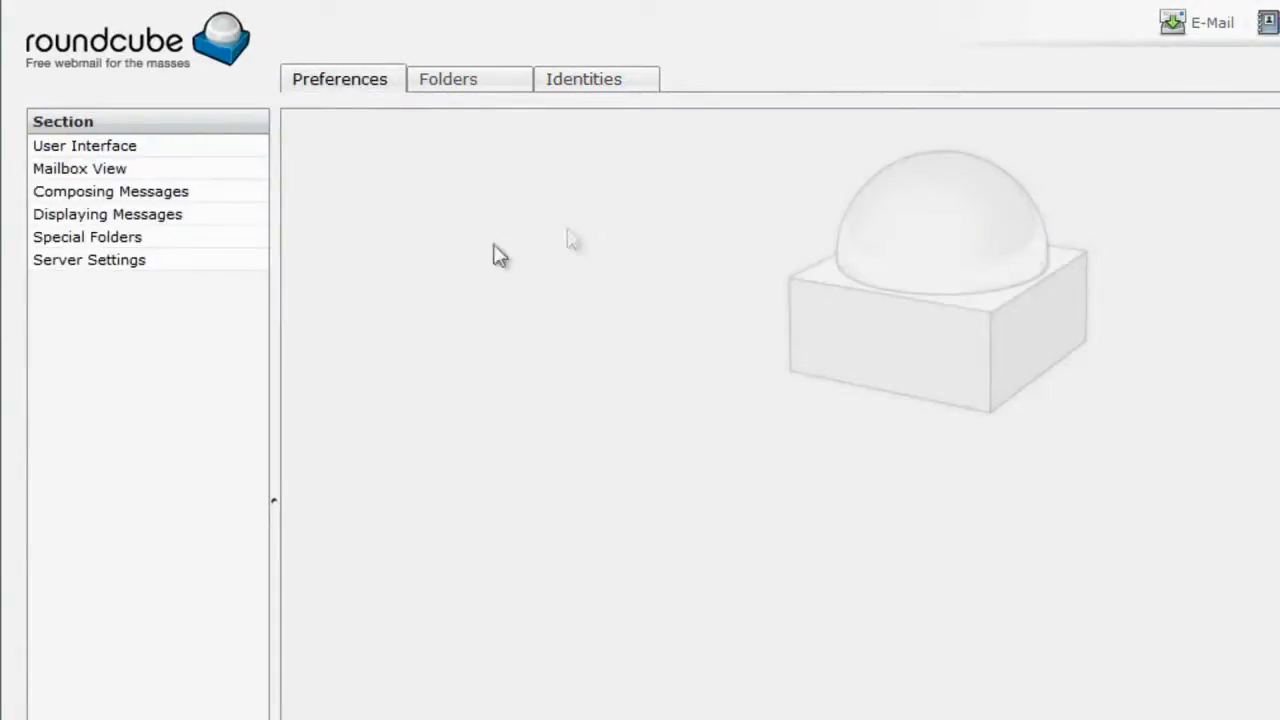
{"action": "left_click", "coordinate": [92, 150]}
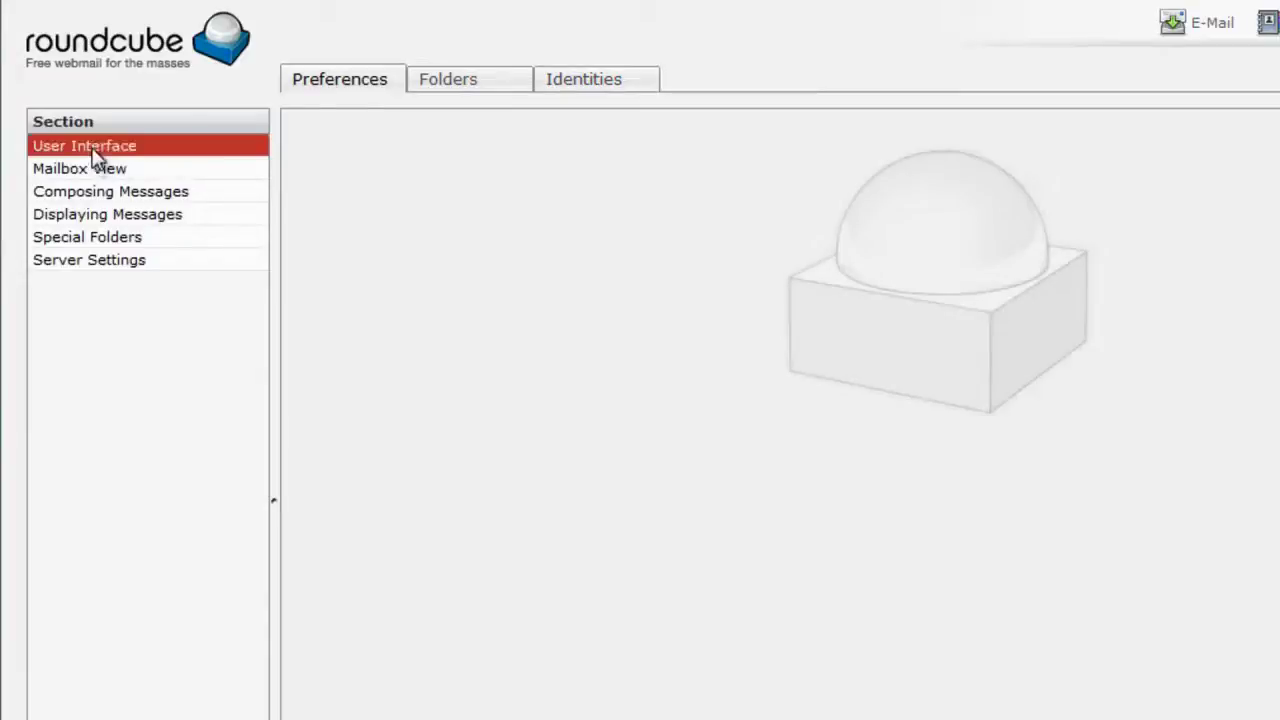
{"action": "left_click", "coordinate": [763, 196]}
{"action": "left_click", "coordinate": [764, 198]}
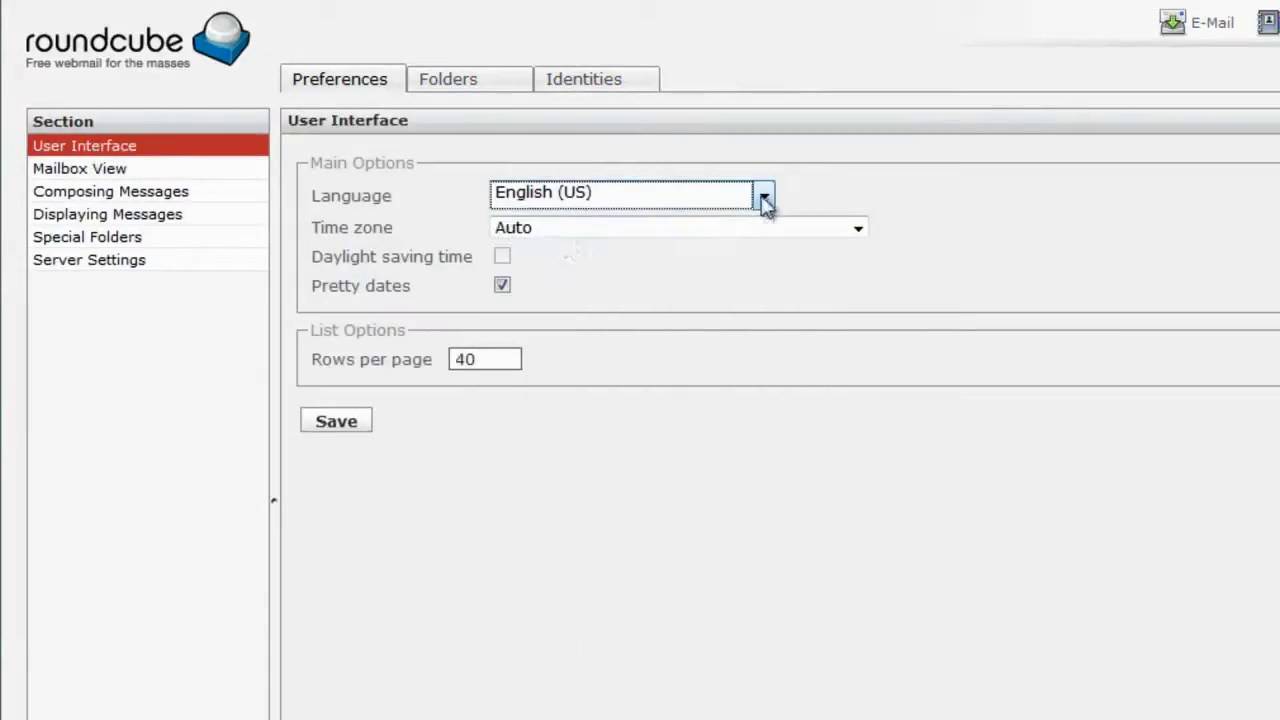
{"action": "left_click", "coordinate": [860, 228]}
{"action": "left_click", "coordinate": [862, 228]}
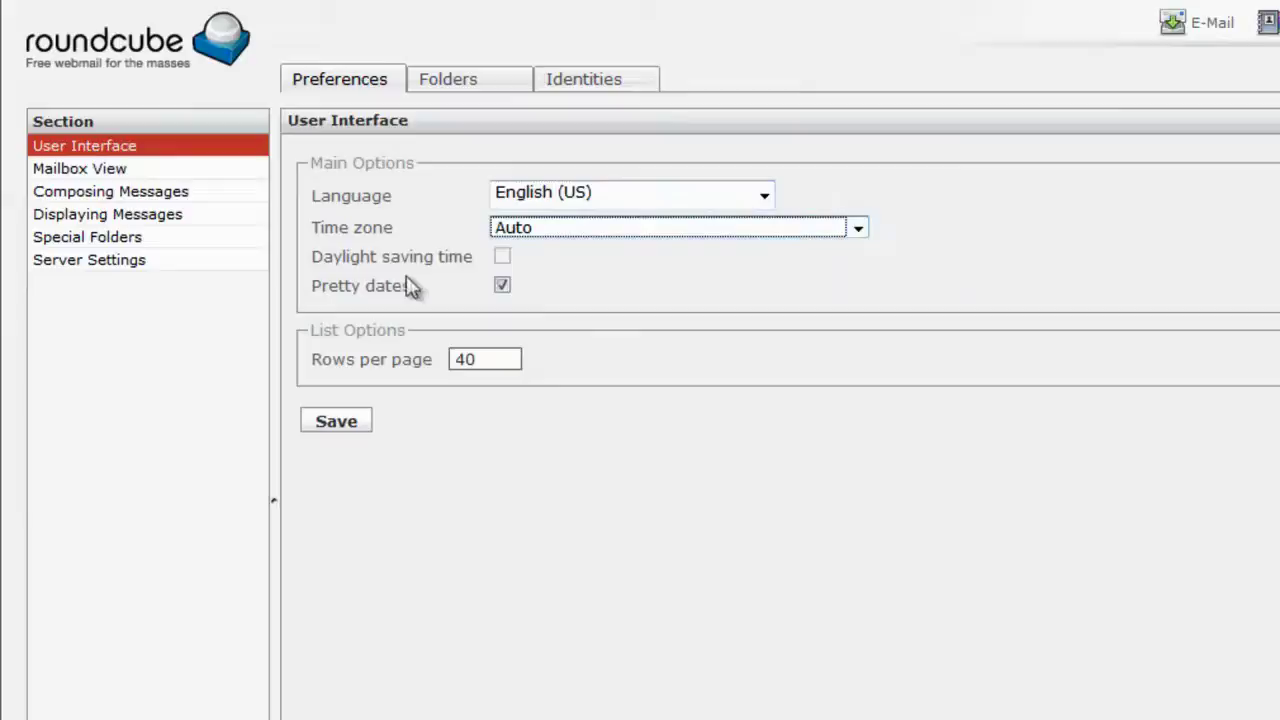
{"action": "left_click", "coordinate": [502, 285]}
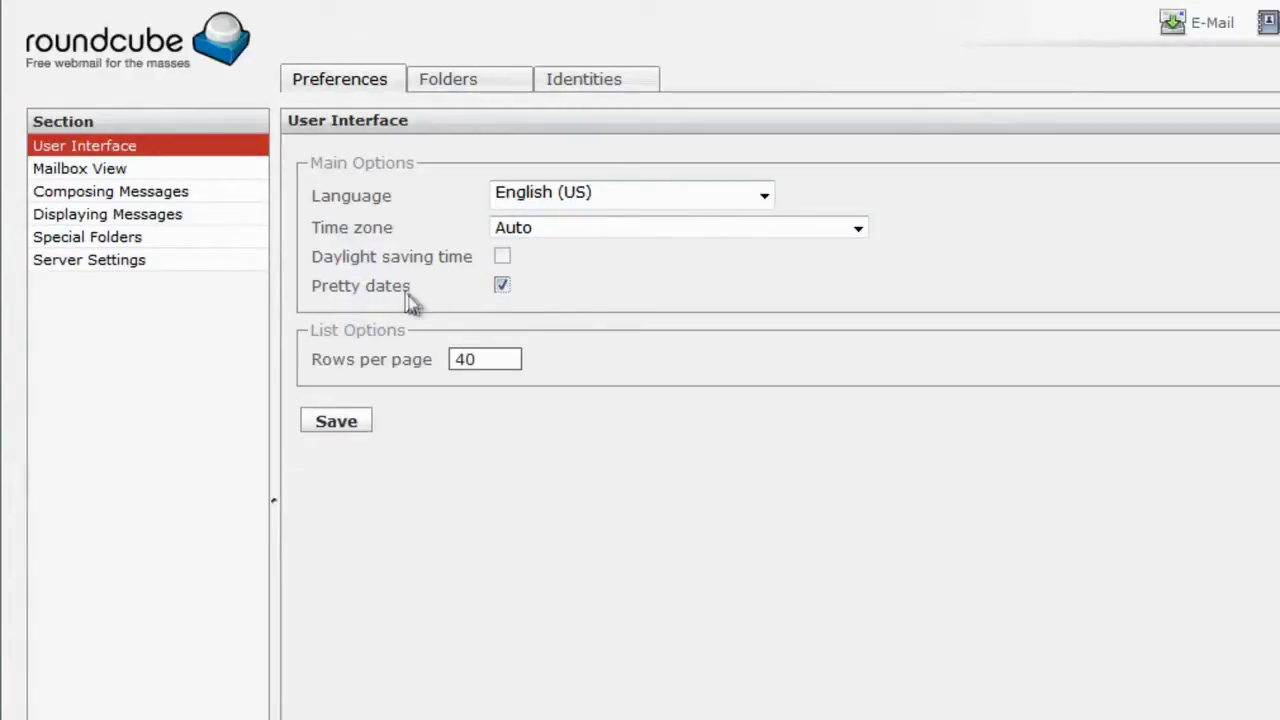
{"action": "left_click", "coordinate": [86, 170]}
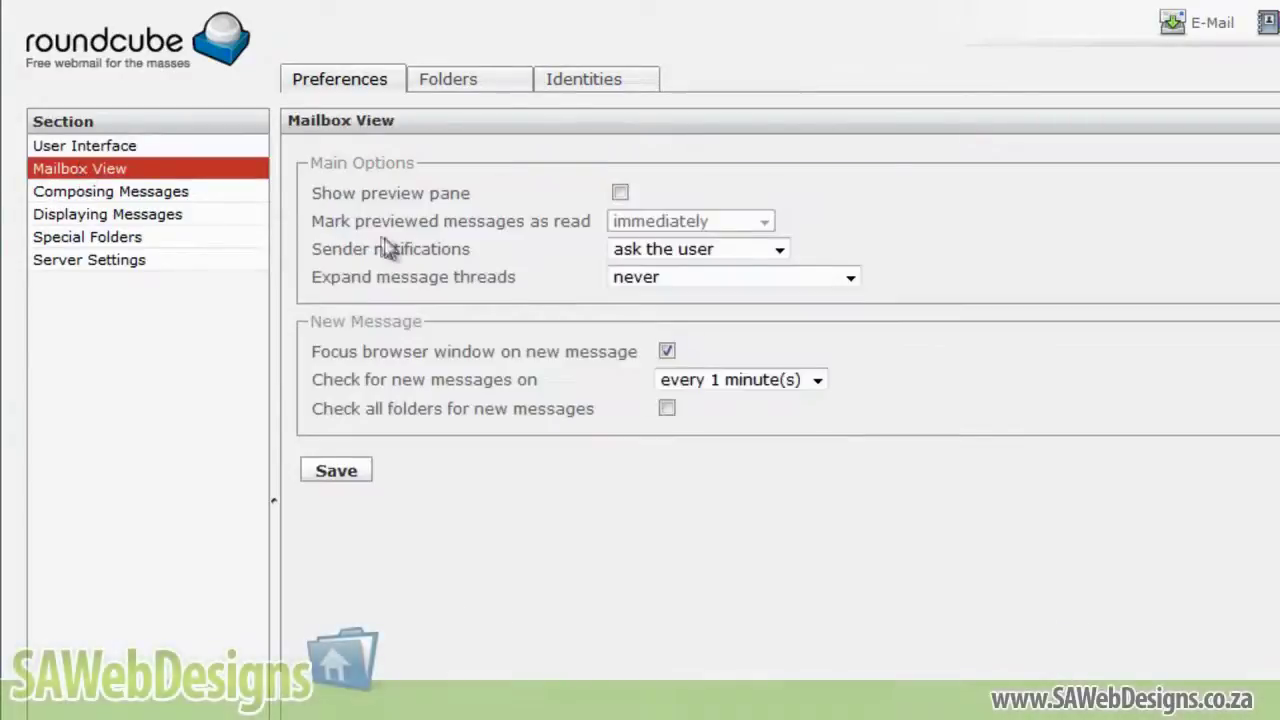
{"action": "left_click", "coordinate": [620, 192]}
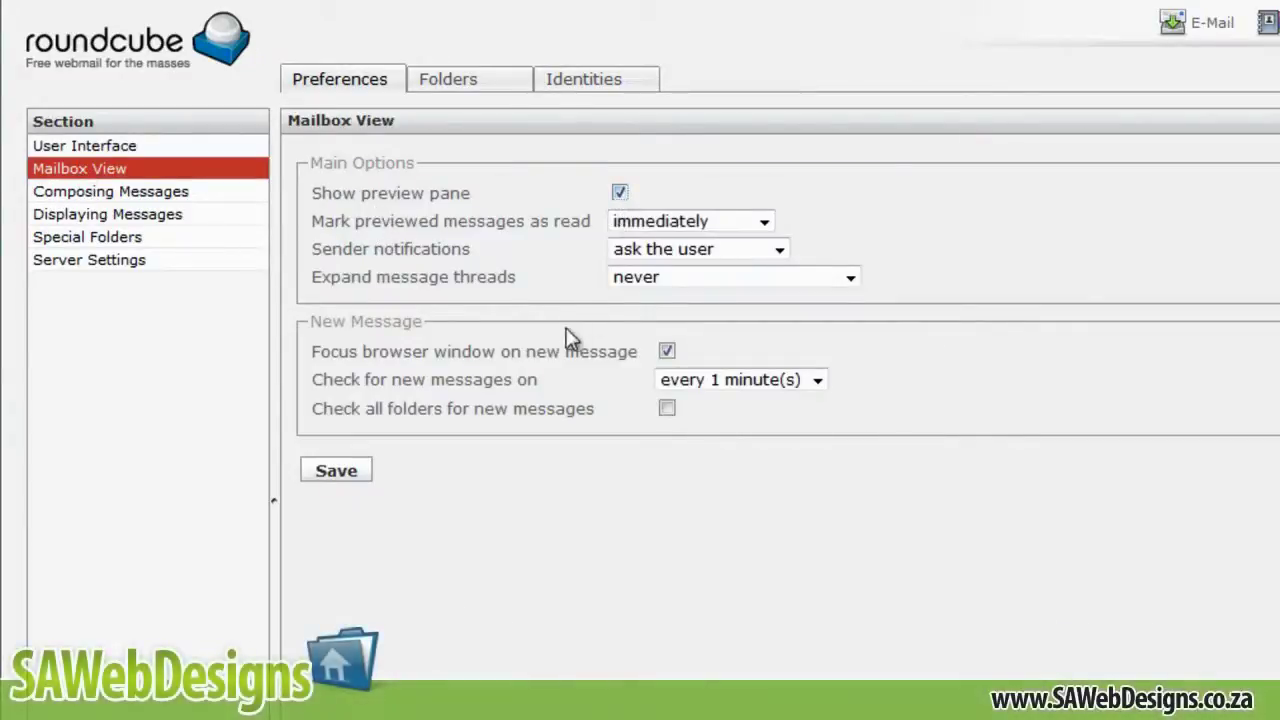
{"action": "left_click", "coordinate": [620, 193]}
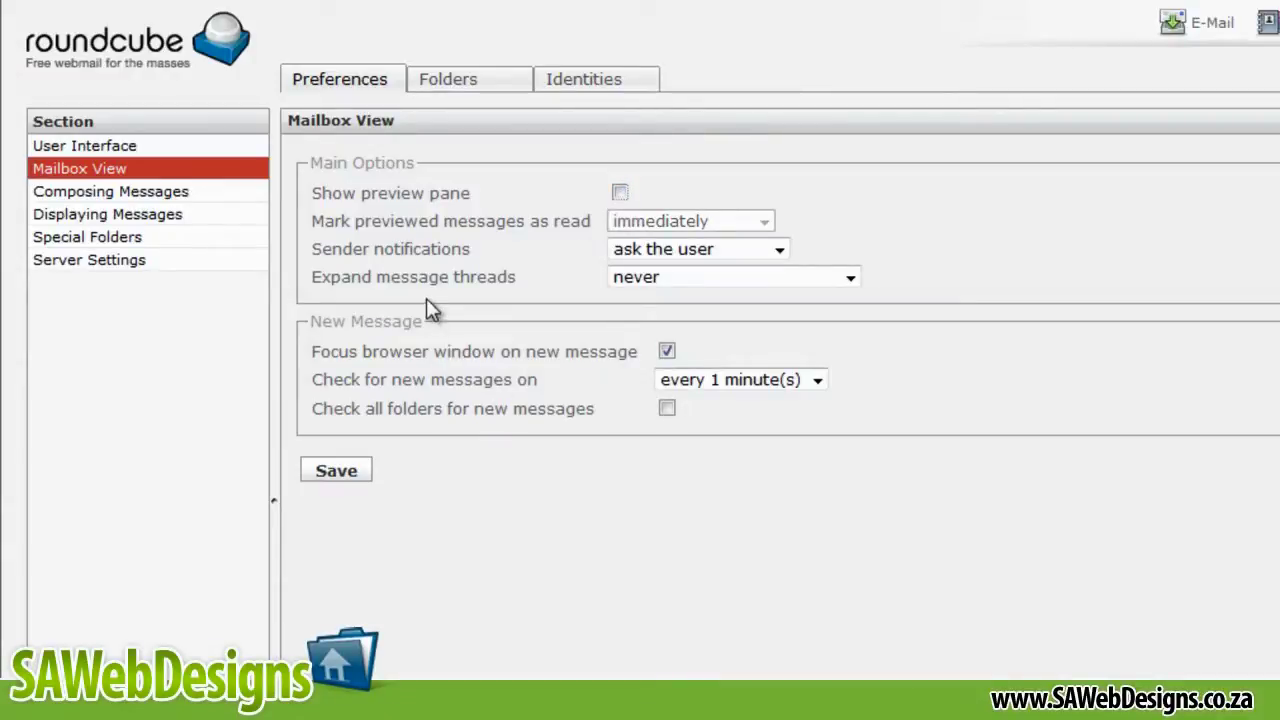
{"action": "left_click", "coordinate": [620, 192]}
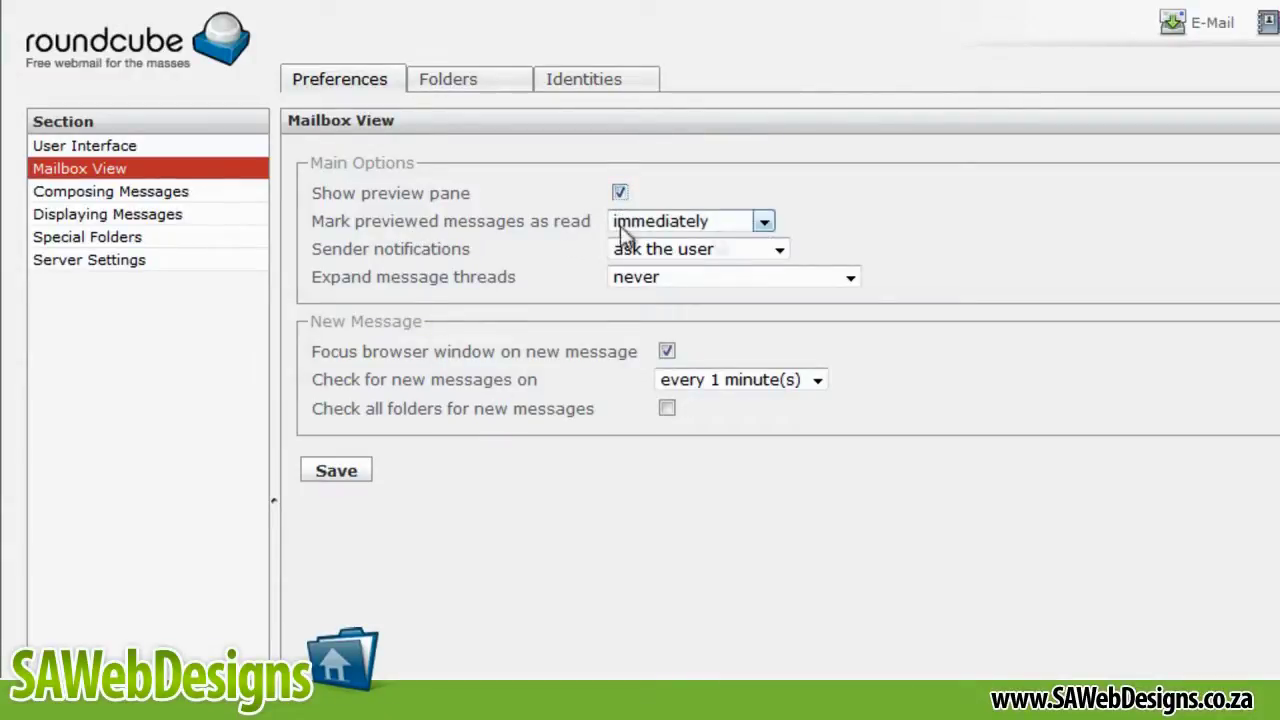
{"action": "left_click", "coordinate": [764, 223]}
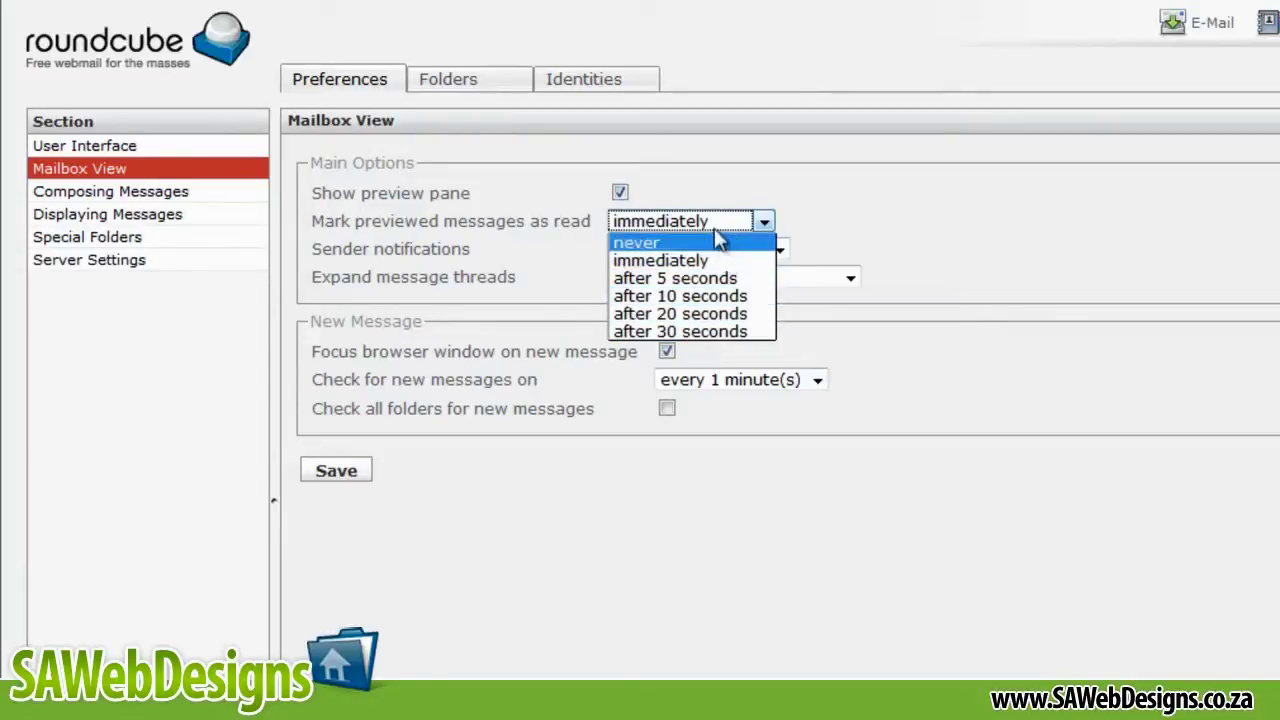
{"action": "left_click", "coordinate": [620, 192]}
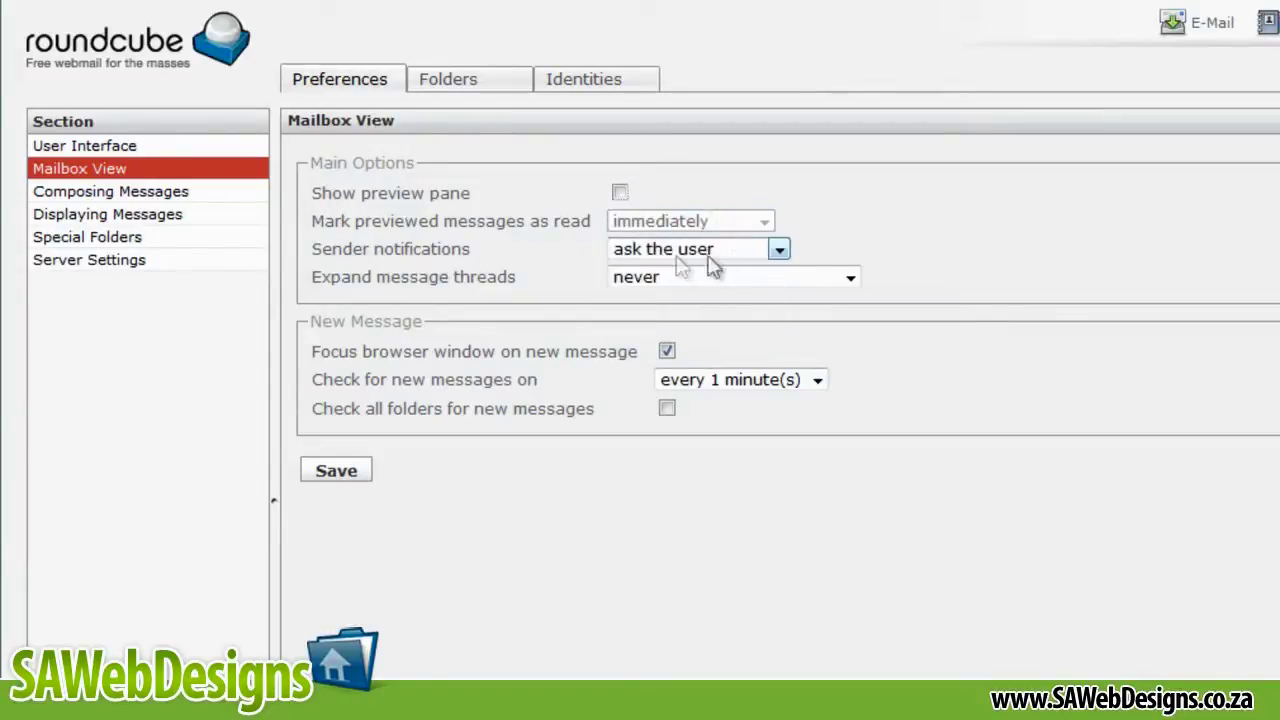
{"action": "left_click", "coordinate": [776, 252]}
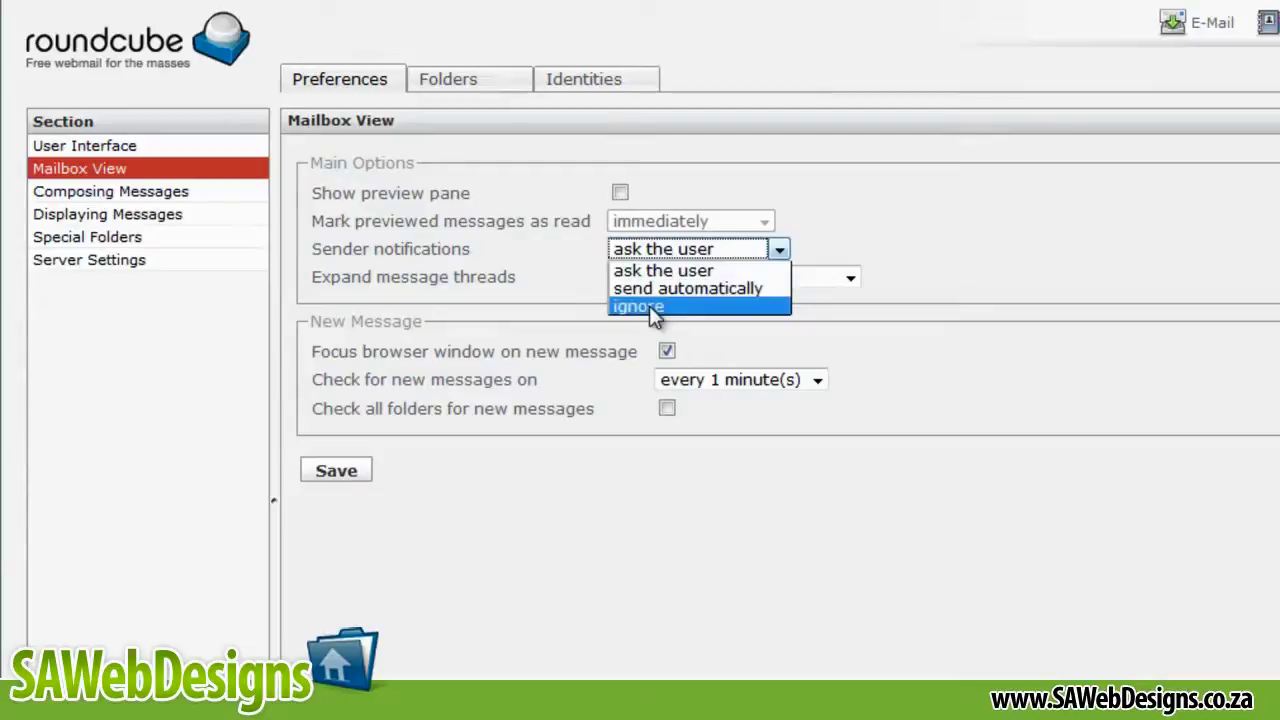
{"action": "left_click", "coordinate": [518, 246]}
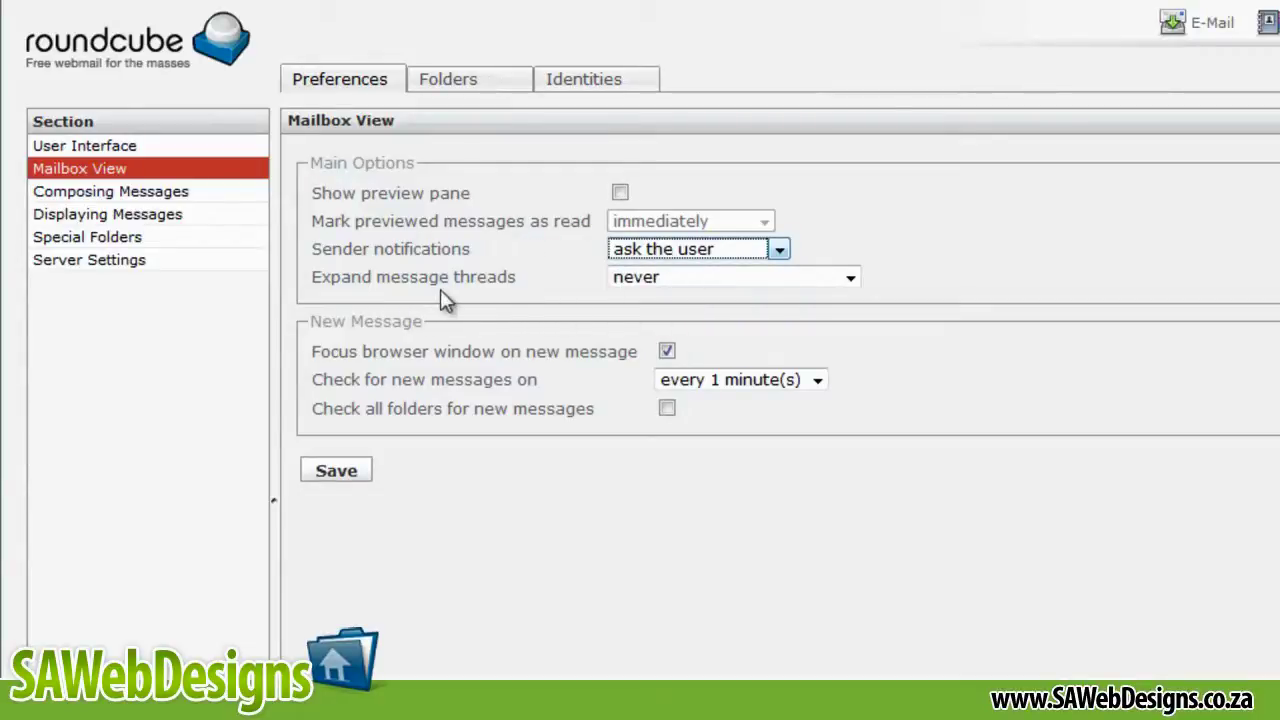
{"action": "left_click", "coordinate": [849, 279]}
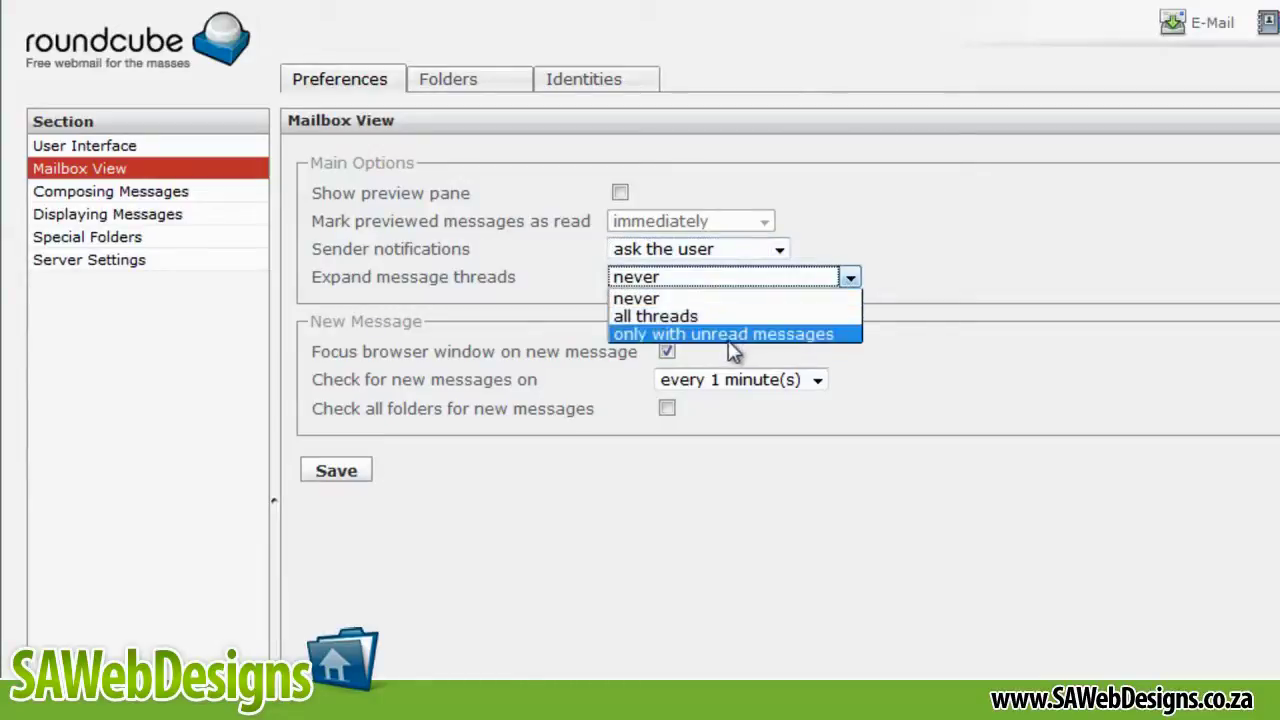
{"action": "left_click", "coordinate": [535, 276]}
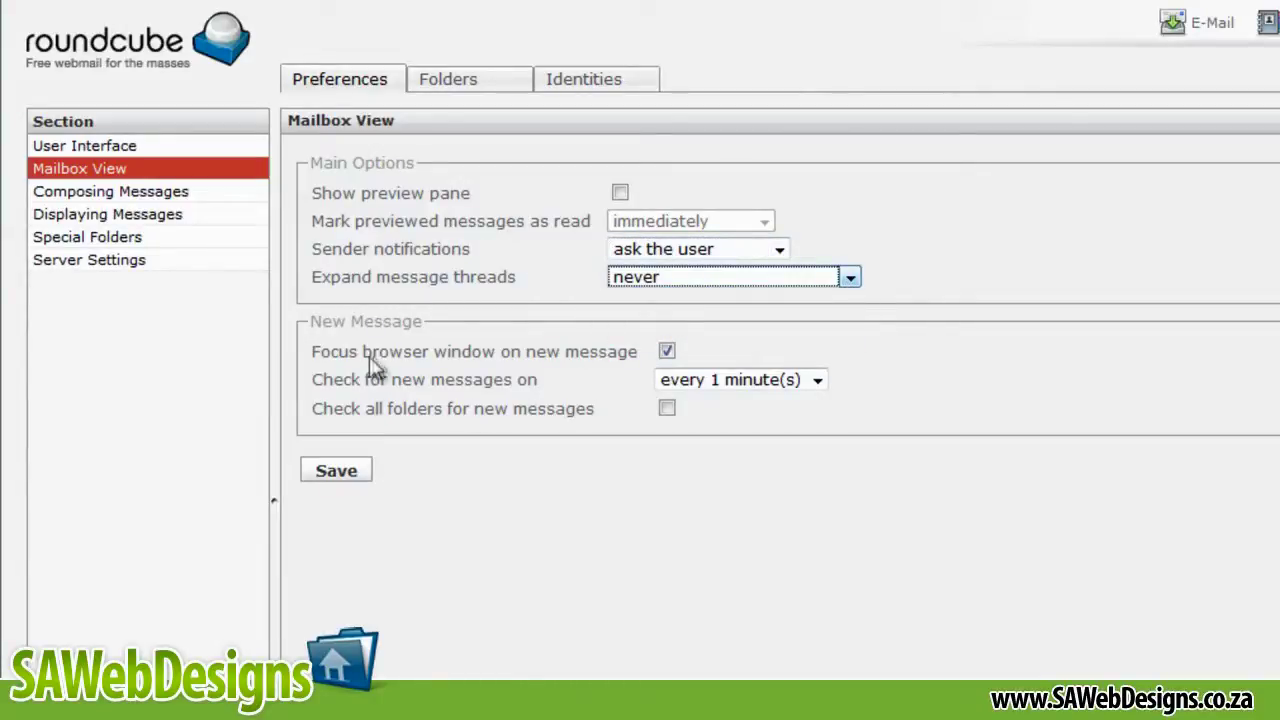
{"action": "left_click", "coordinate": [668, 353]}
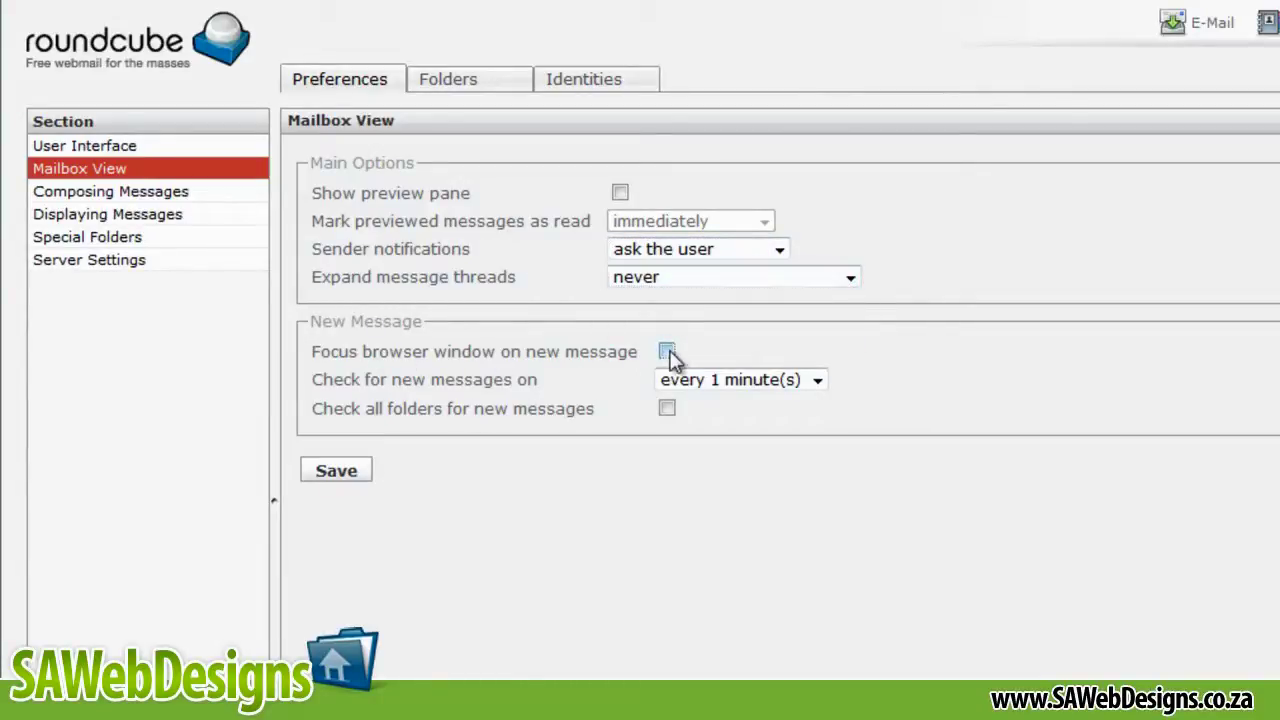
{"action": "left_click", "coordinate": [667, 353]}
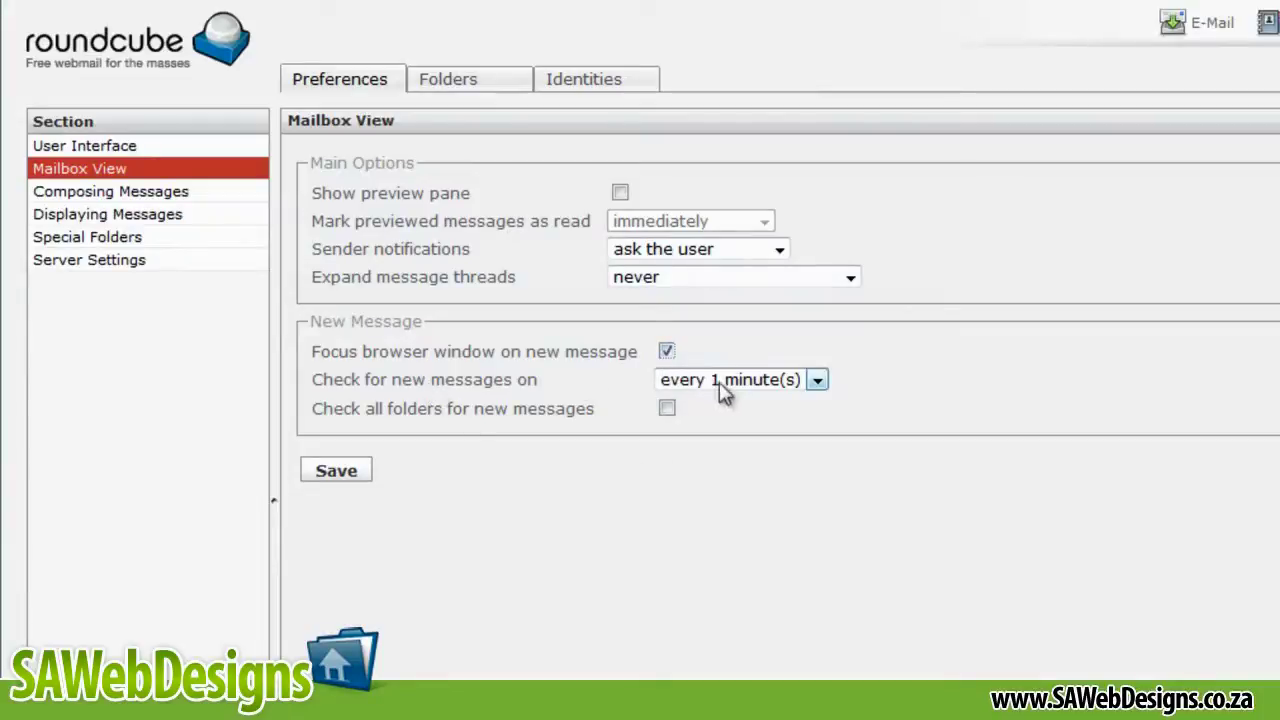
{"action": "left_click", "coordinate": [817, 382]}
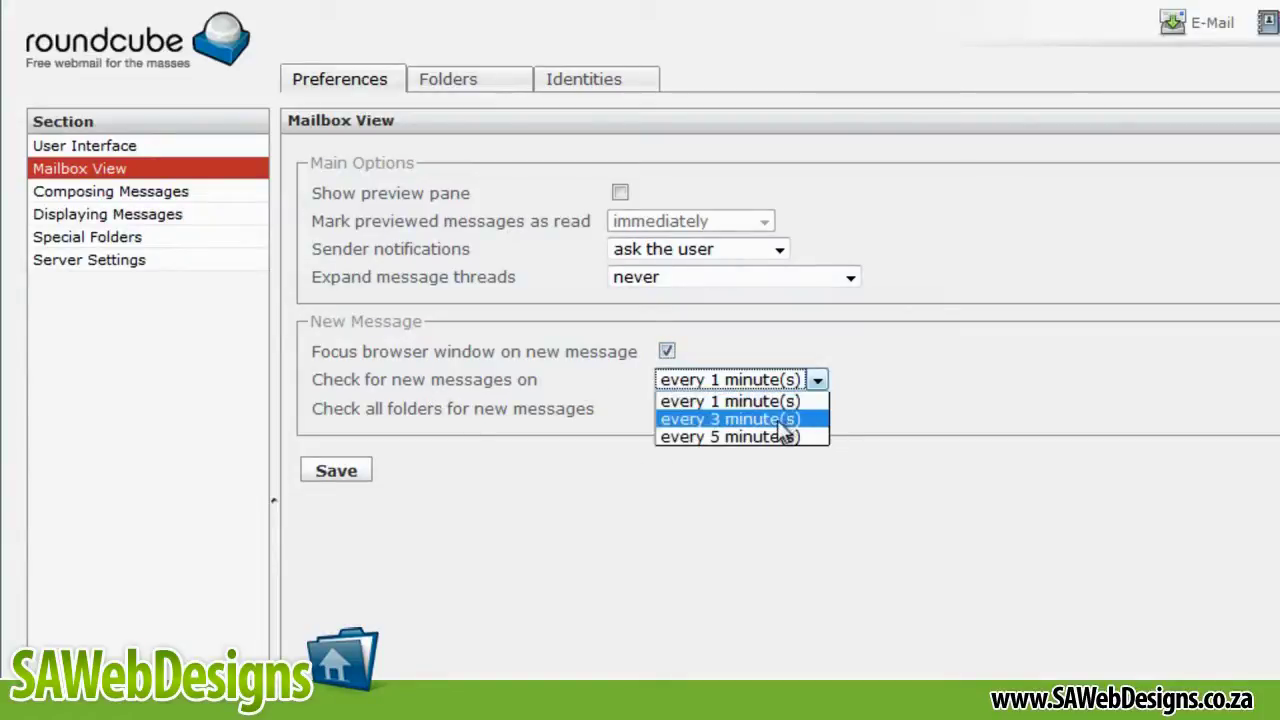
{"action": "left_click", "coordinate": [614, 376]}
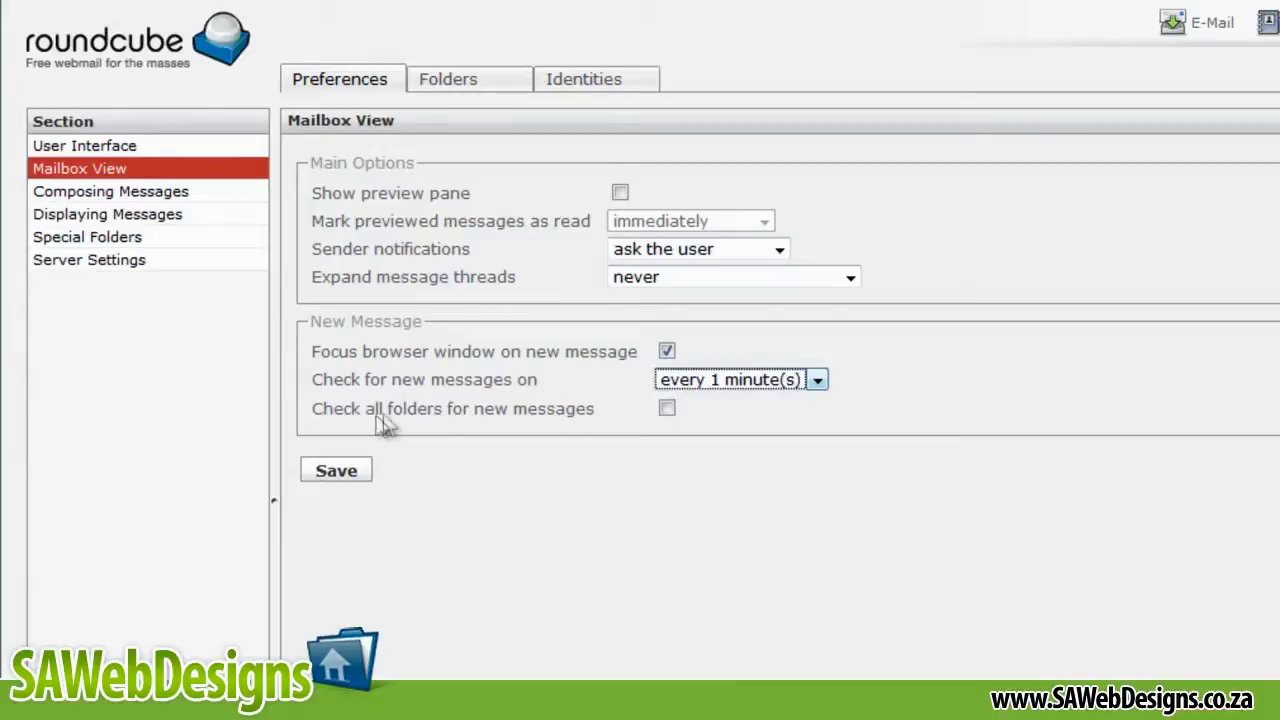
{"action": "left_click", "coordinate": [667, 409]}
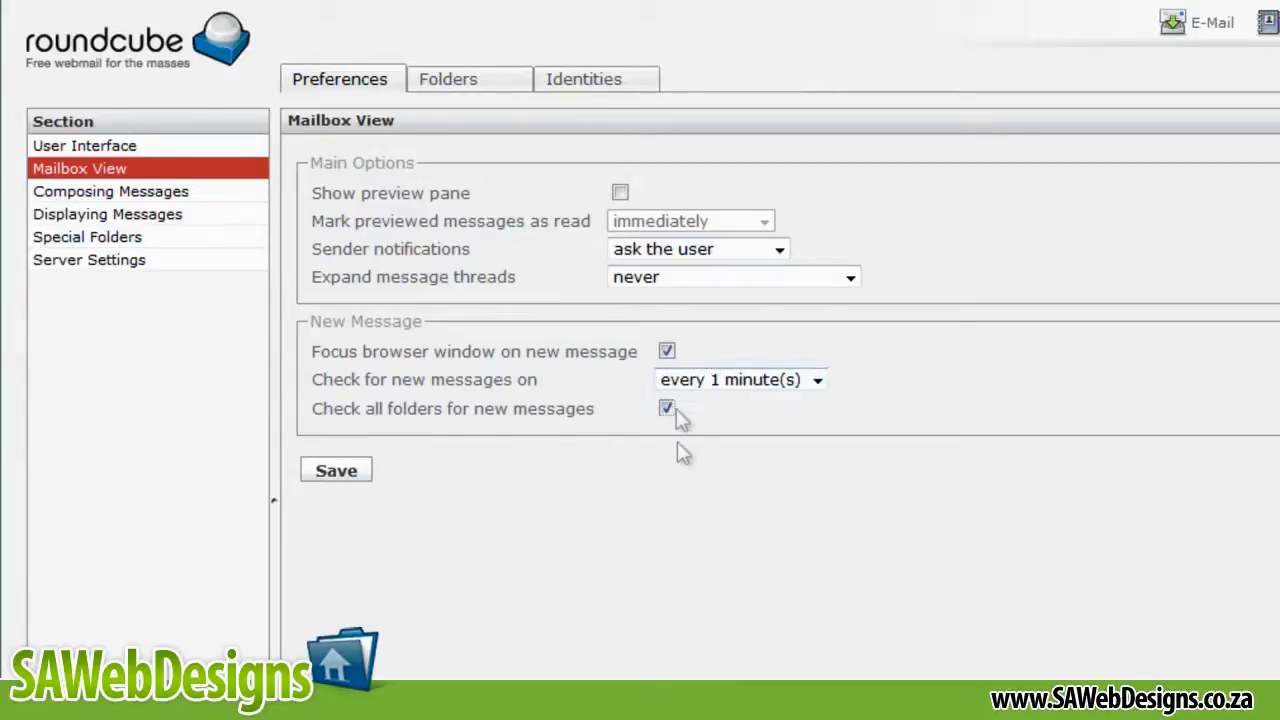
{"action": "left_click", "coordinate": [667, 409]}
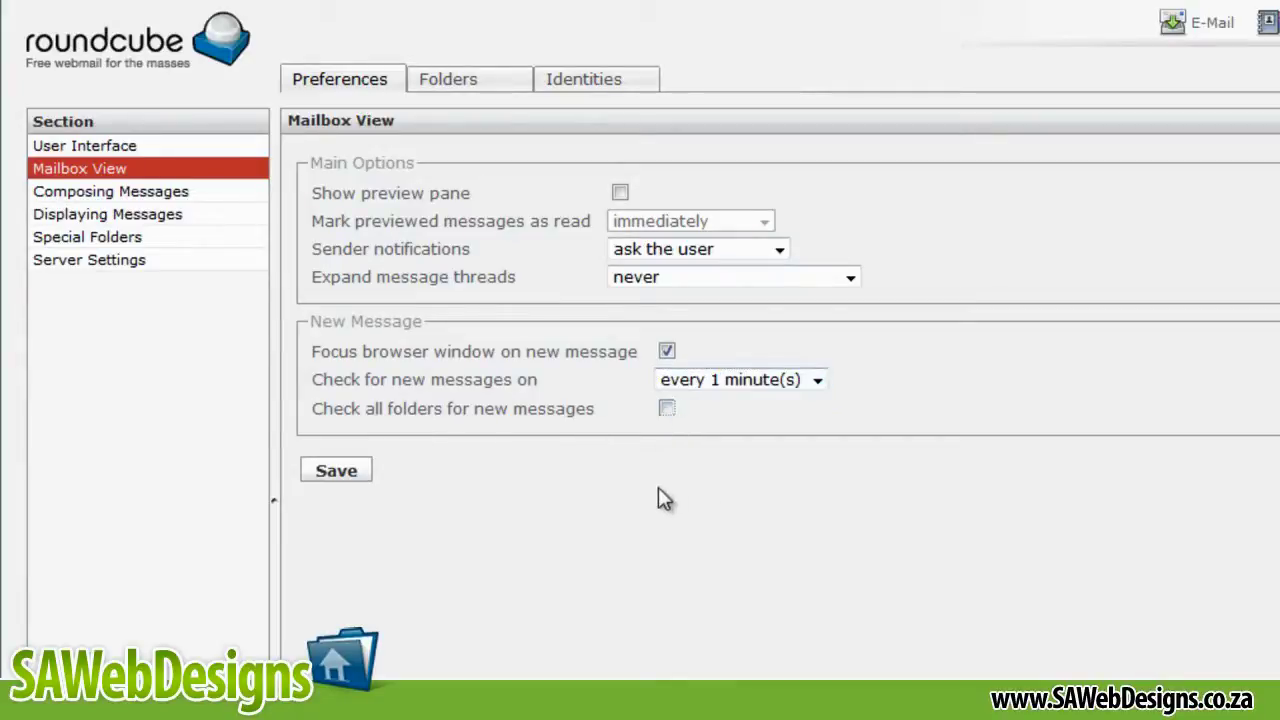
- In Composing Messages, keep plain-text composing, autosave drafts every 3 minutes, keep RFC 2047/2231 encoding, toggle MIME encoding
{"action": "left_click", "coordinate": [150, 193]}
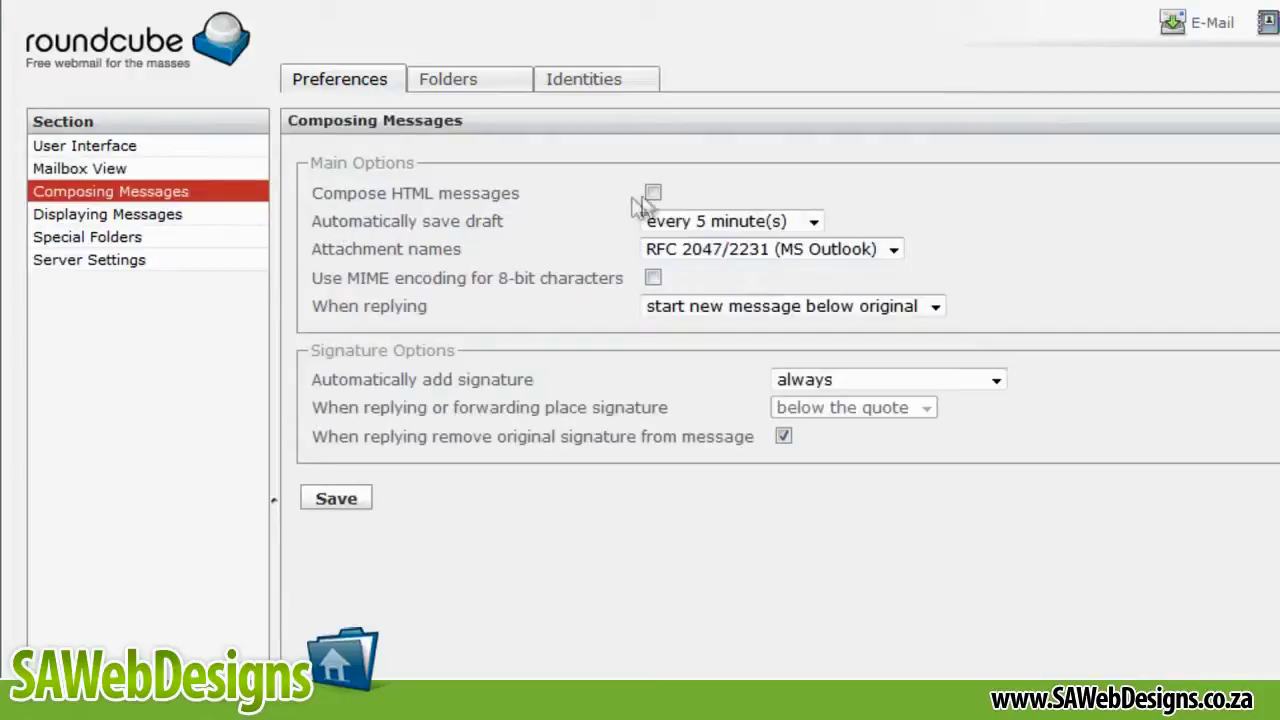
{"action": "left_click", "coordinate": [652, 192]}
{"action": "left_click", "coordinate": [652, 192]}
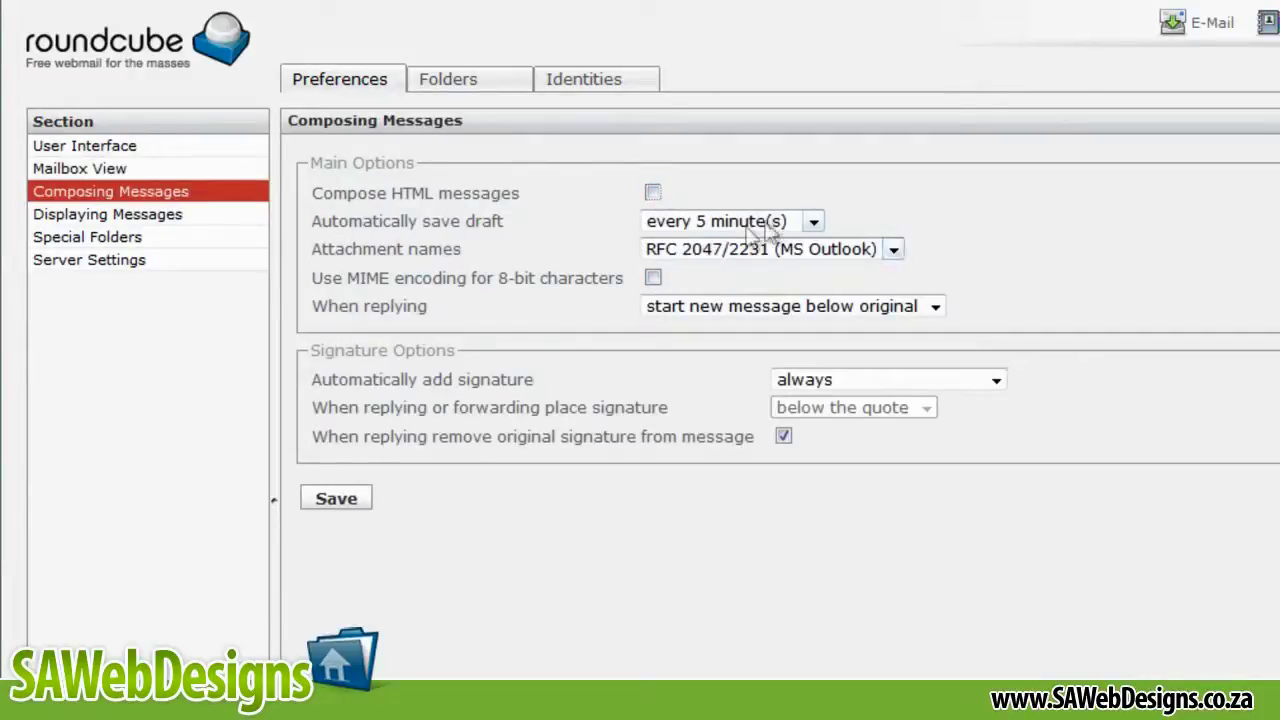
{"action": "left_click", "coordinate": [814, 222]}
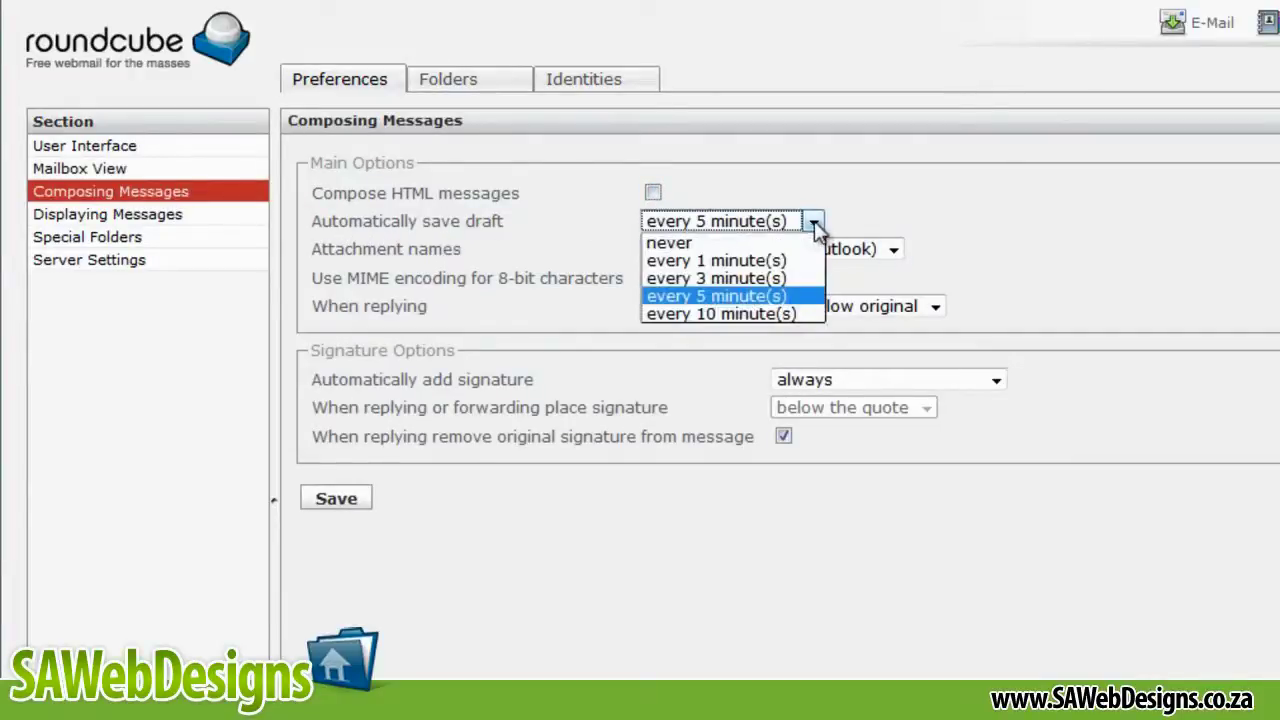
{"action": "left_click", "coordinate": [722, 289]}
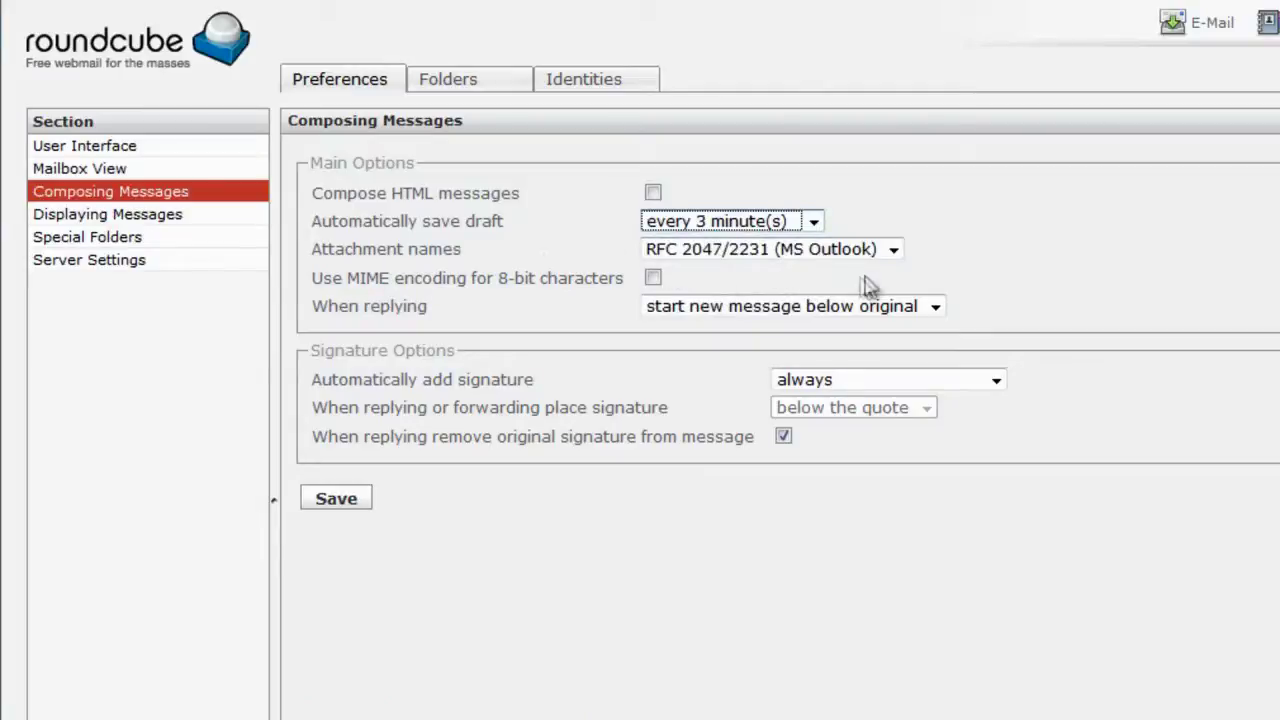
{"action": "left_click", "coordinate": [892, 250]}
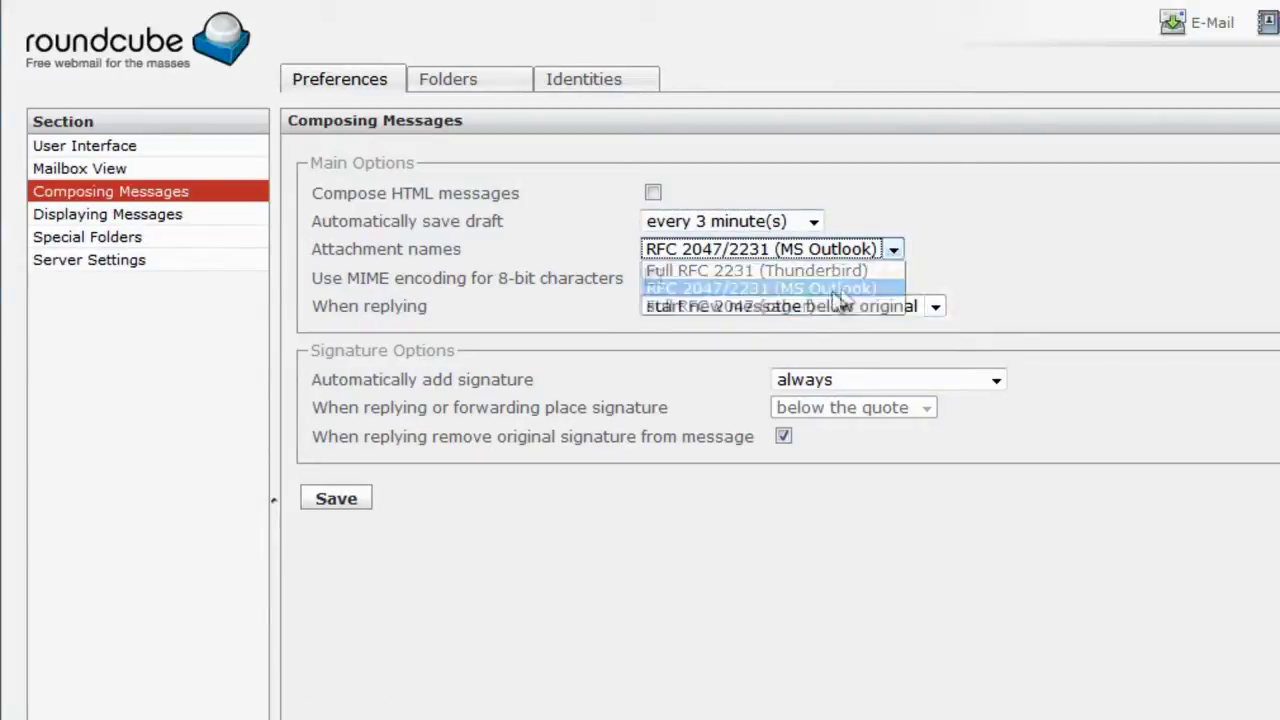
{"action": "left_click", "coordinate": [848, 288]}
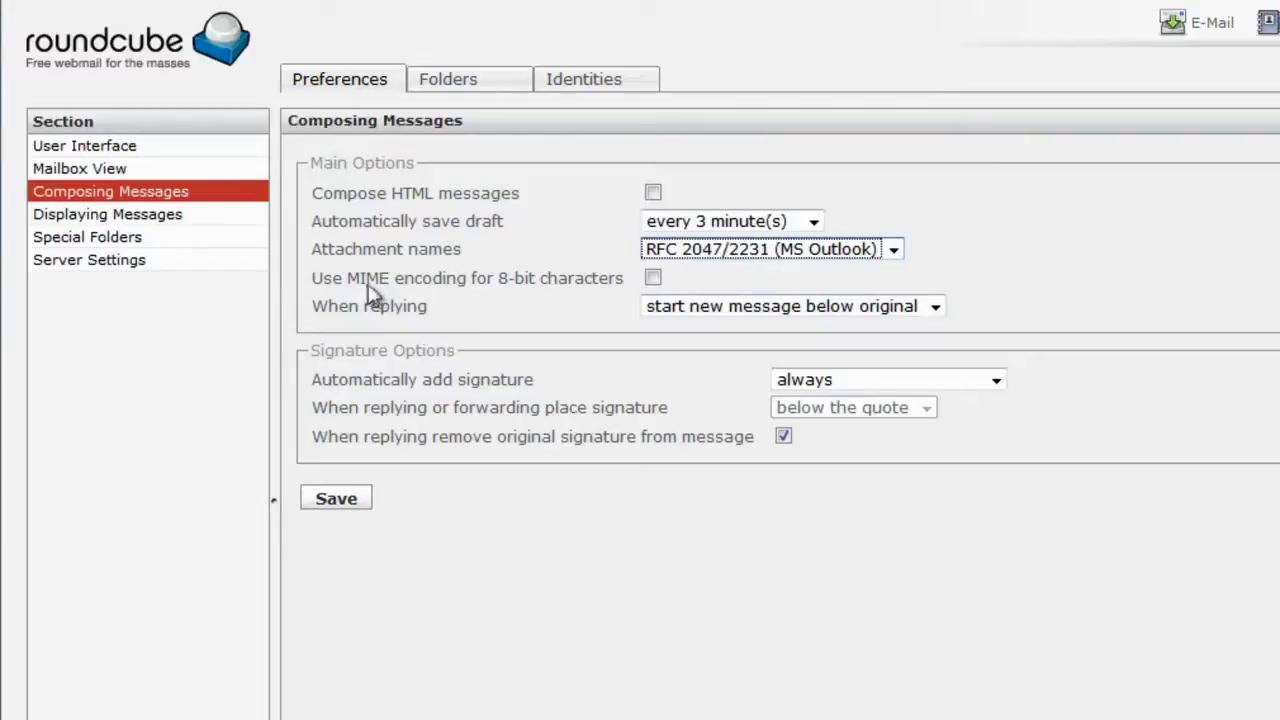
{"action": "left_click", "coordinate": [652, 277]}
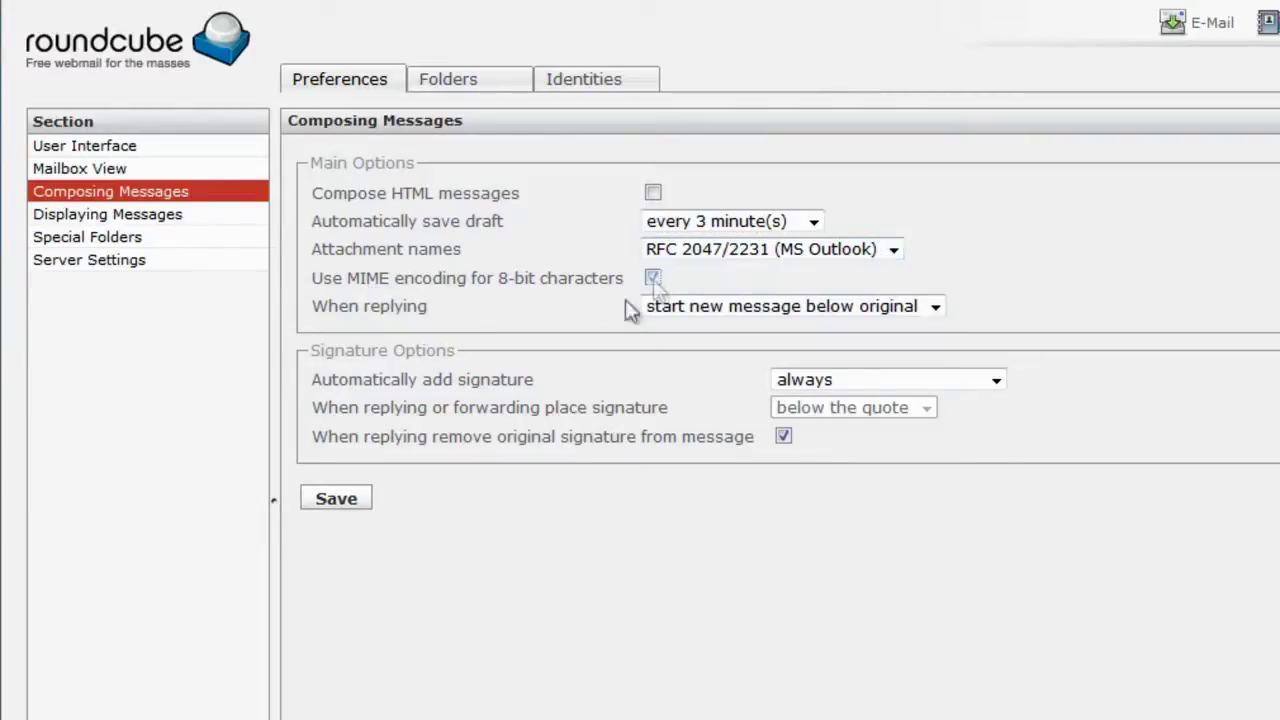
- Start replies above the original, always add signatures below the quote, and save
{"action": "left_click", "coordinate": [933, 307]}
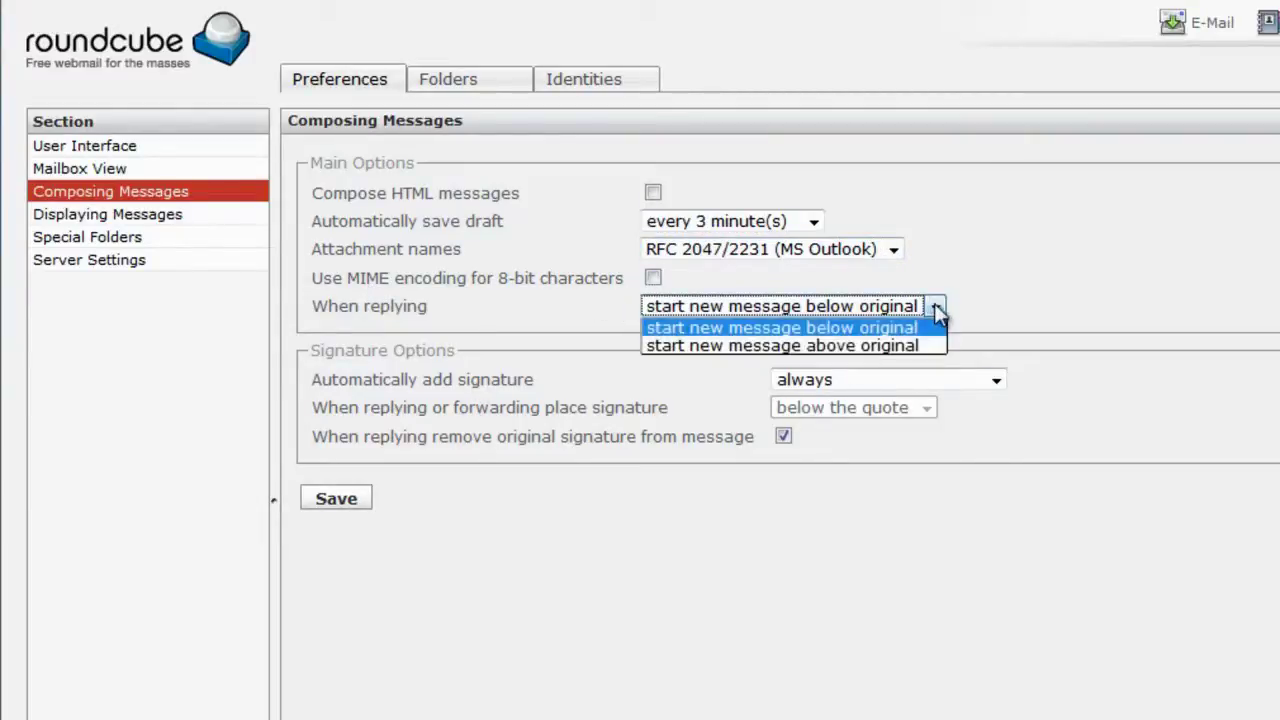
{"action": "left_click", "coordinate": [834, 345]}
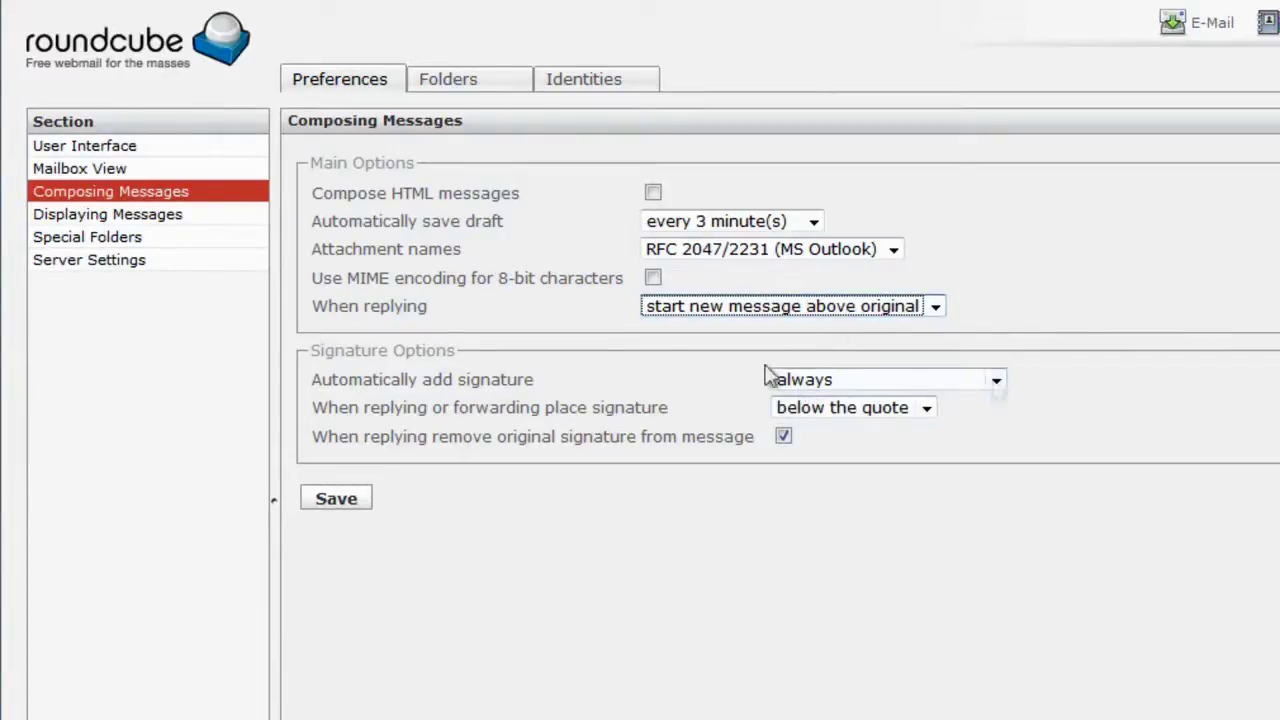
{"action": "left_click", "coordinate": [996, 380]}
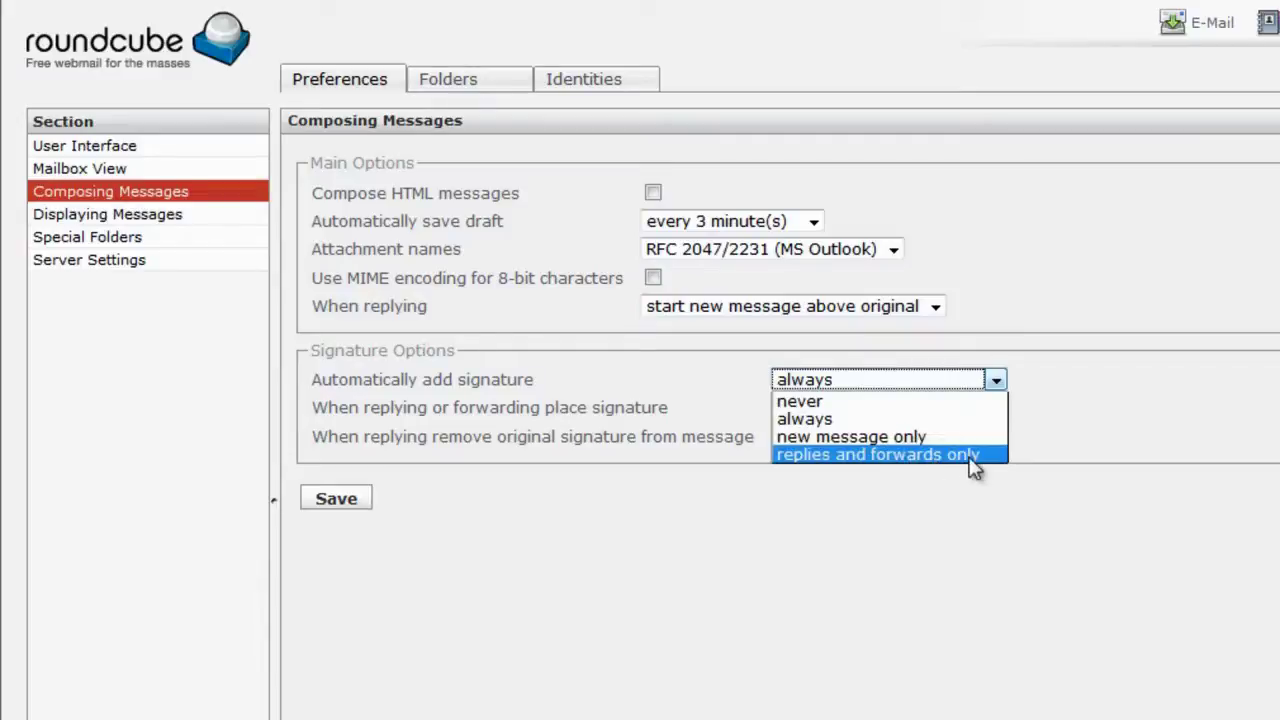
{"action": "left_click", "coordinate": [813, 420]}
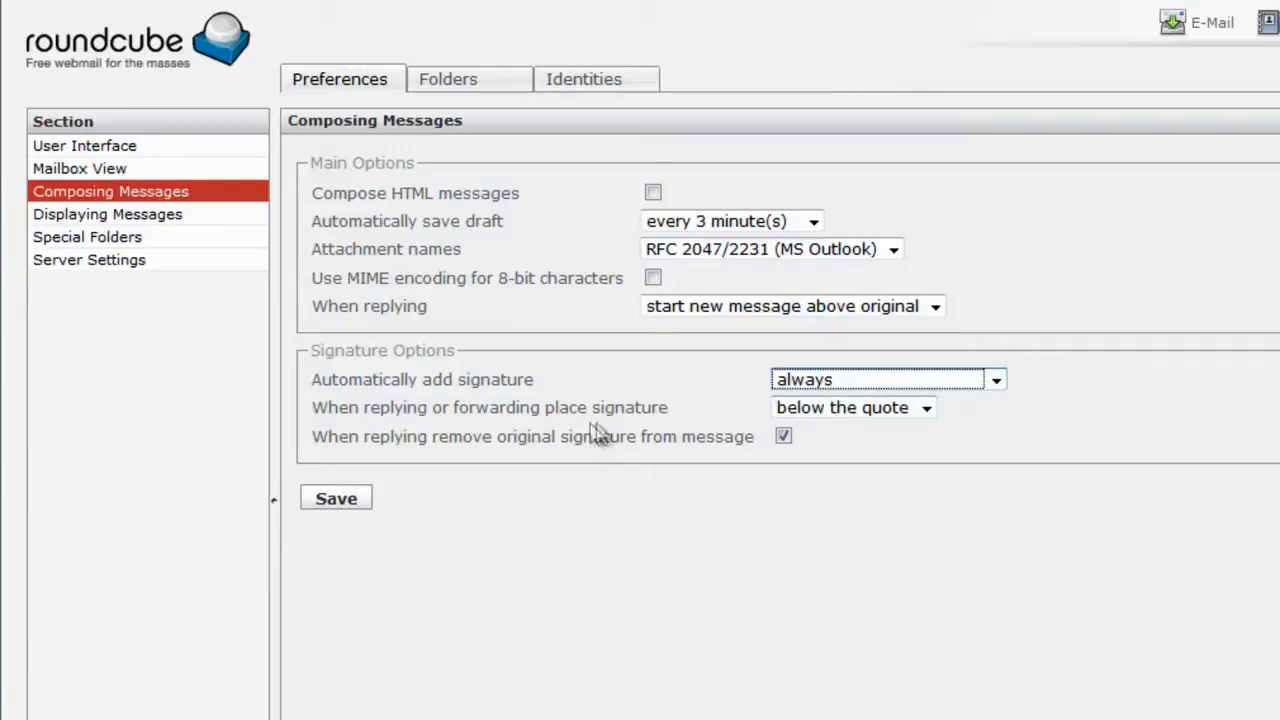
{"action": "left_click", "coordinate": [927, 408]}
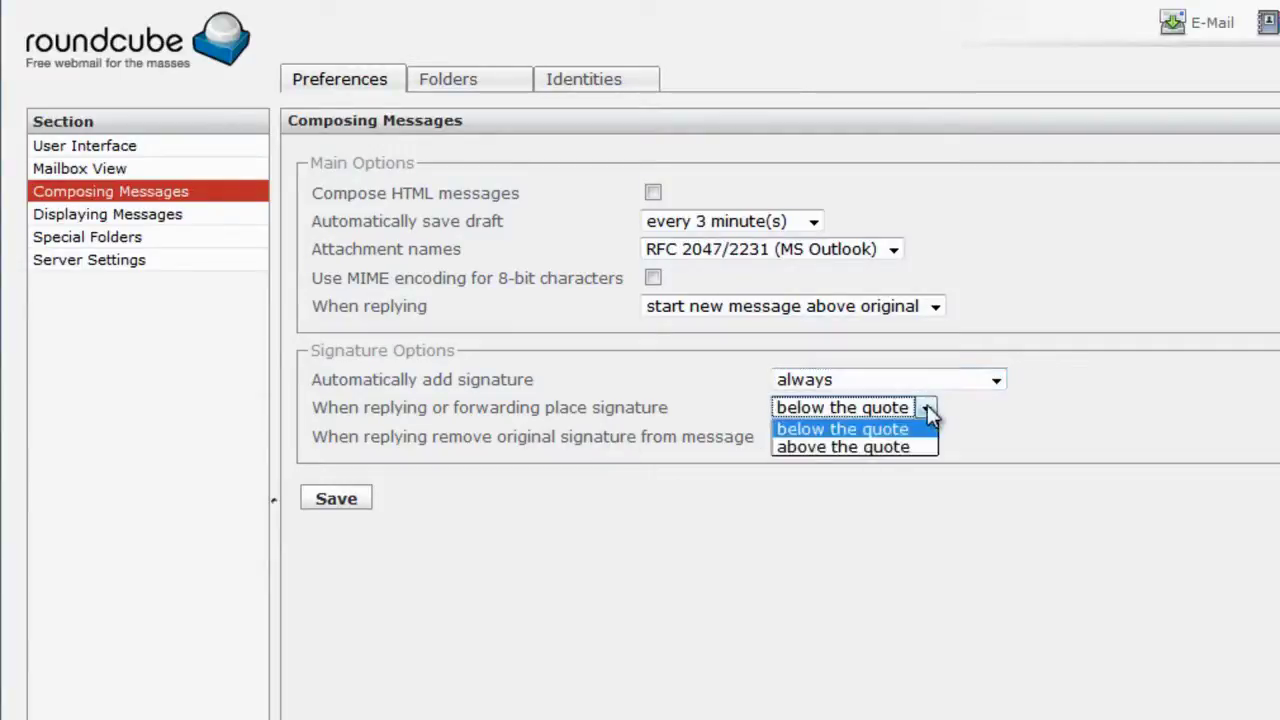
{"action": "left_click", "coordinate": [927, 406]}
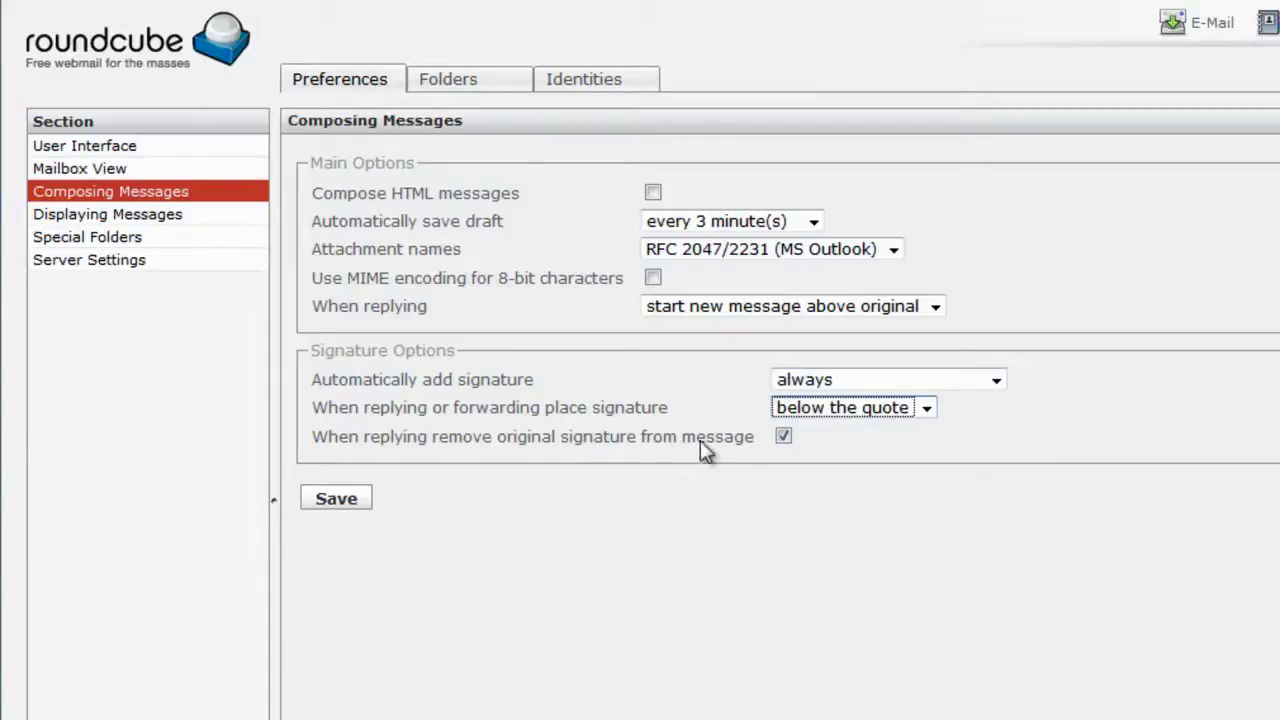
{"action": "left_click", "coordinate": [337, 503]}
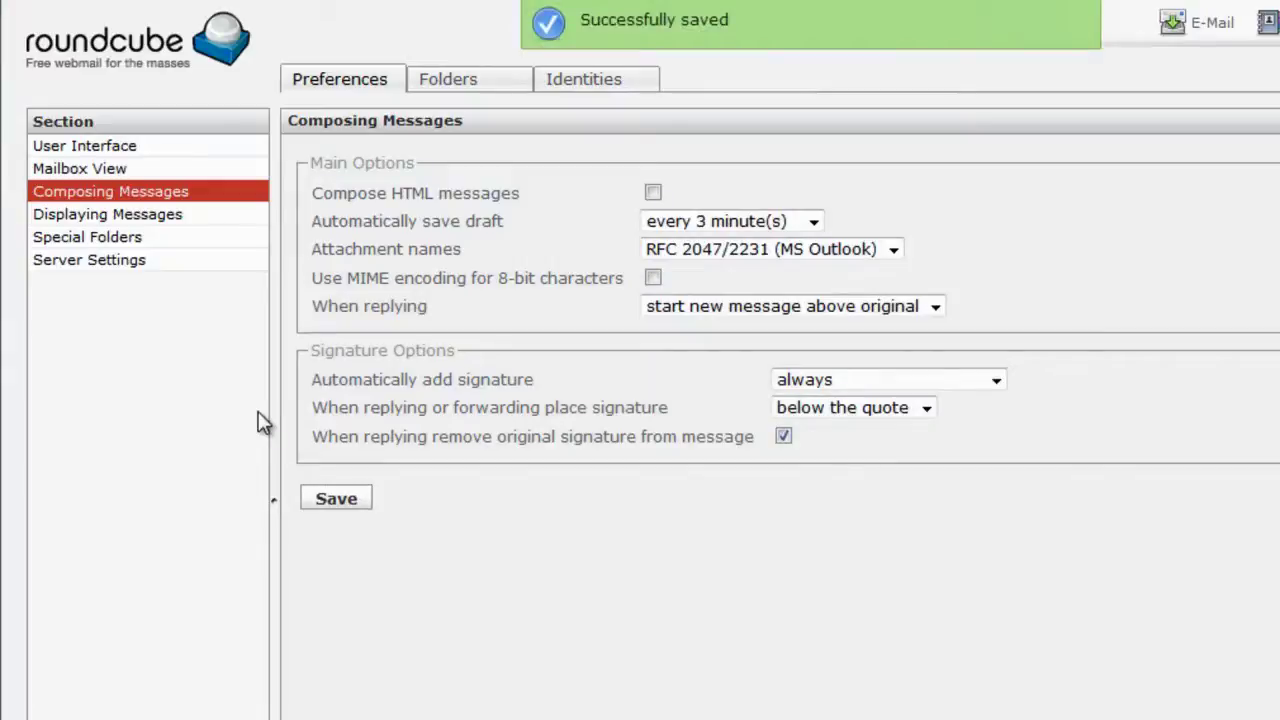
- In Displaying Messages, enable showing the next message after delete/move, save, then open Special Folders
{"action": "left_click", "coordinate": [148, 214]}
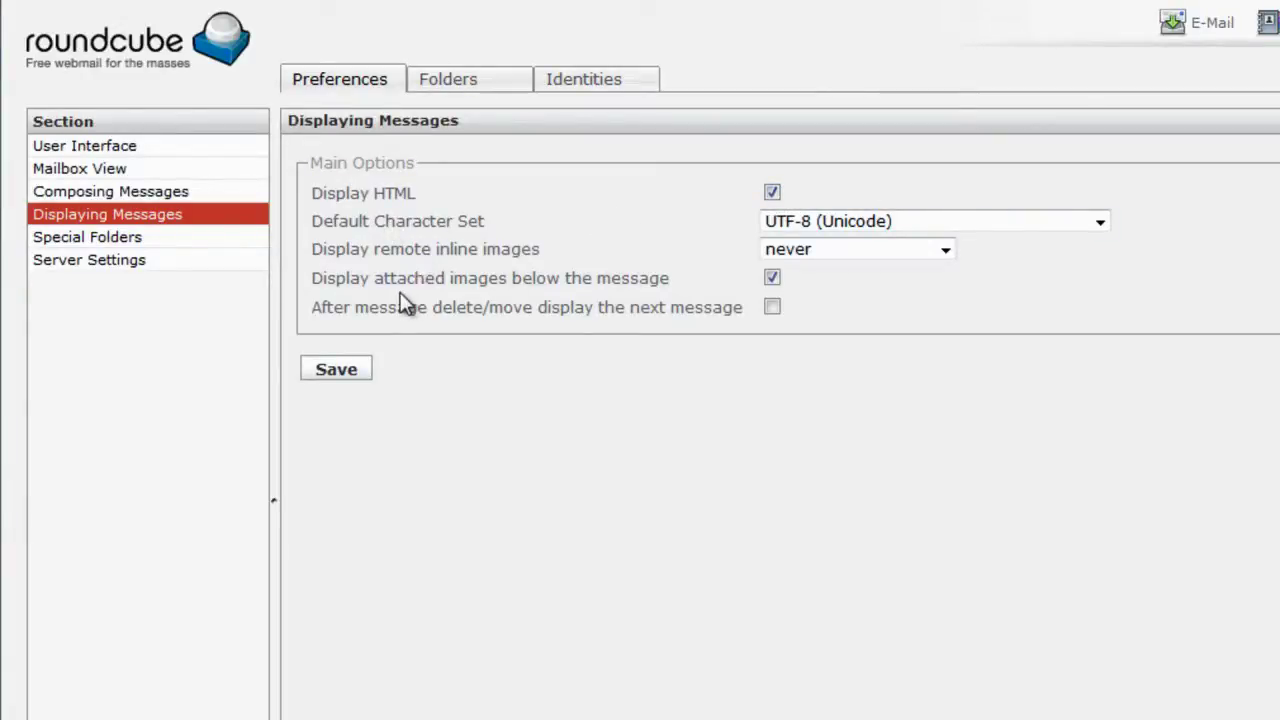
{"action": "left_click", "coordinate": [771, 279]}
{"action": "left_click", "coordinate": [771, 279]}
{"action": "left_click", "coordinate": [771, 308]}
{"action": "left_click", "coordinate": [337, 370]}
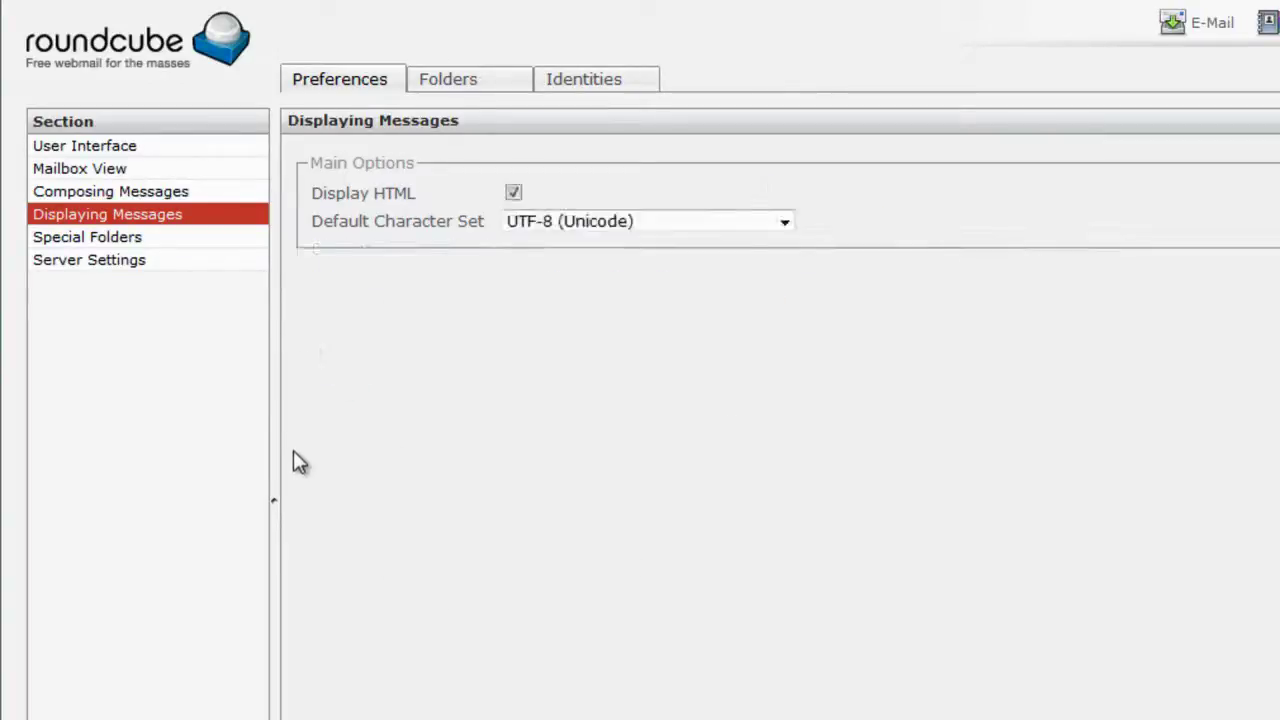
{"action": "left_click", "coordinate": [107, 240]}
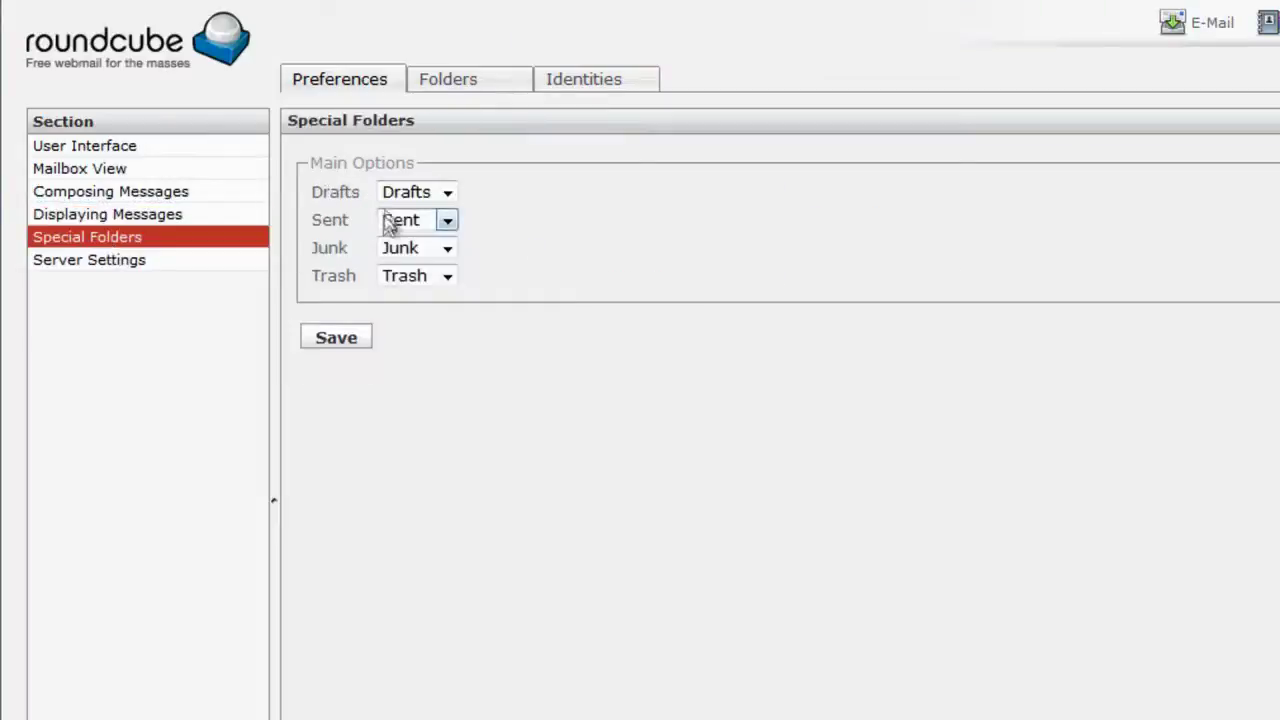
- In Server Settings, enable deleting when Trash move fails and Clear Trash on logout, then save
{"action": "left_click", "coordinate": [107, 259]}
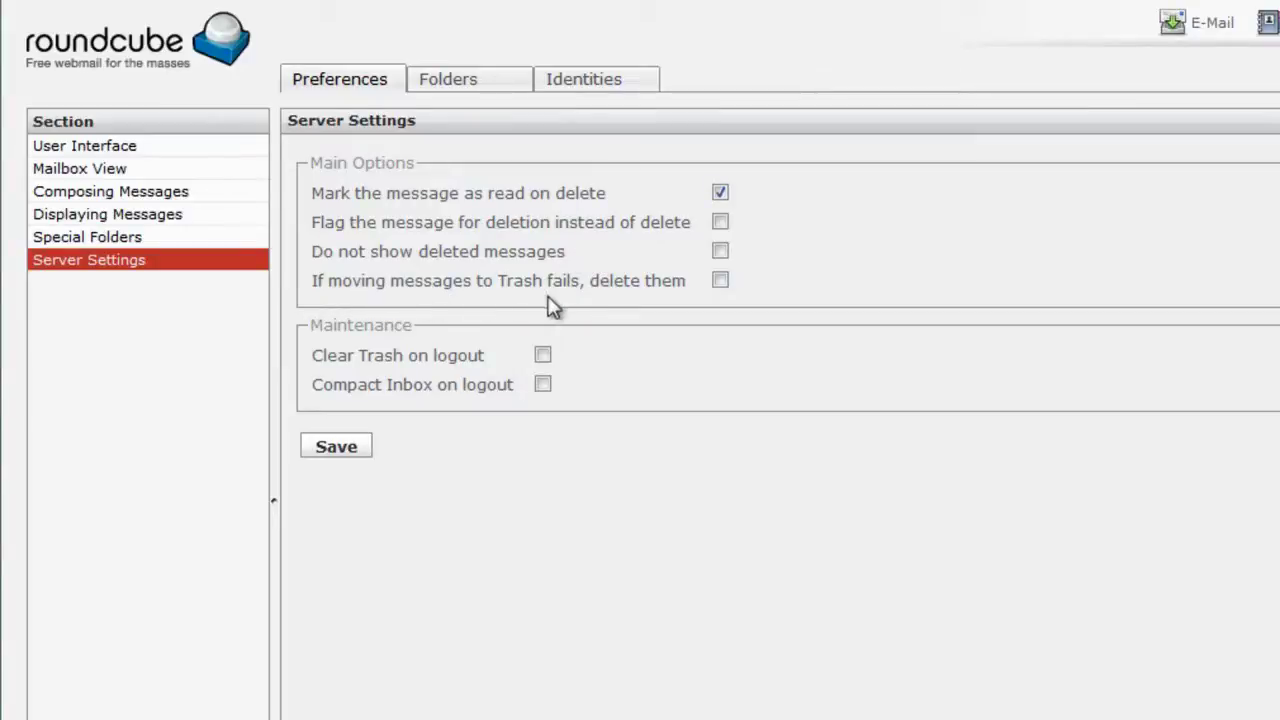
{"action": "left_click", "coordinate": [720, 280]}
{"action": "left_click", "coordinate": [541, 355]}
{"action": "left_click", "coordinate": [322, 456]}
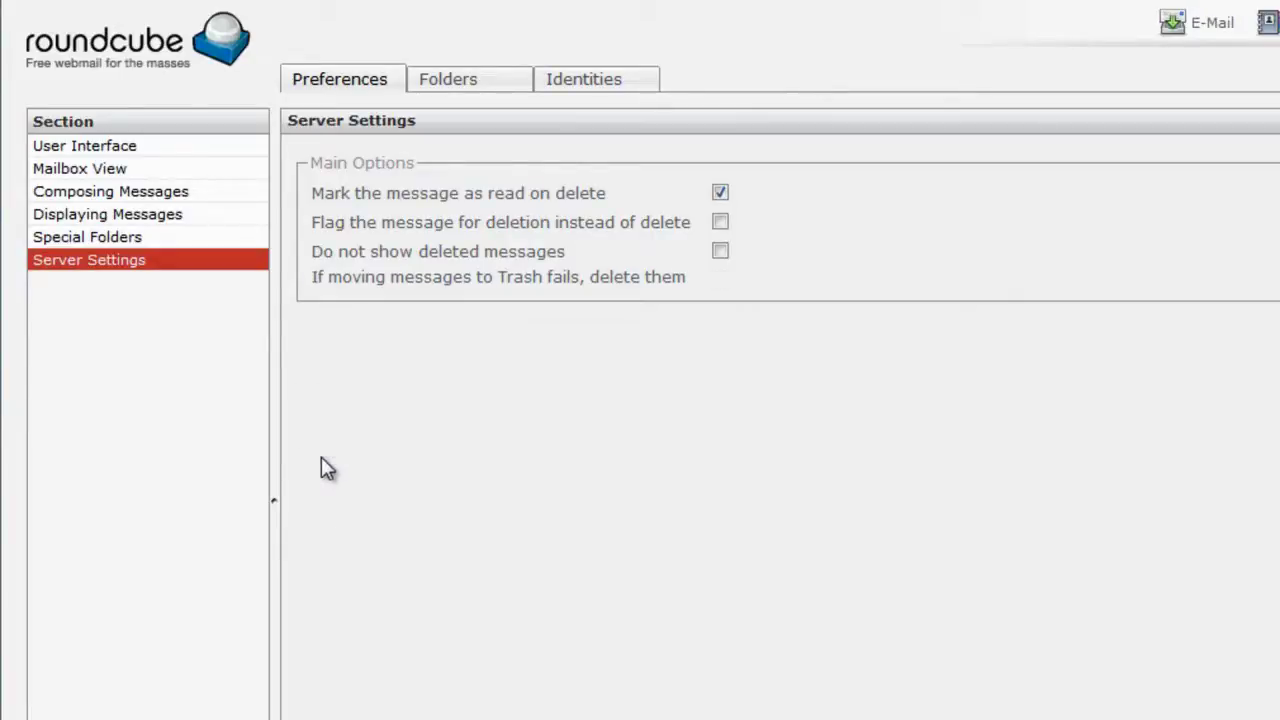
- Return to the Inbox, open the Test Email, and expand its full raw headers
{"action": "left_click", "coordinate": [1213, 30]}
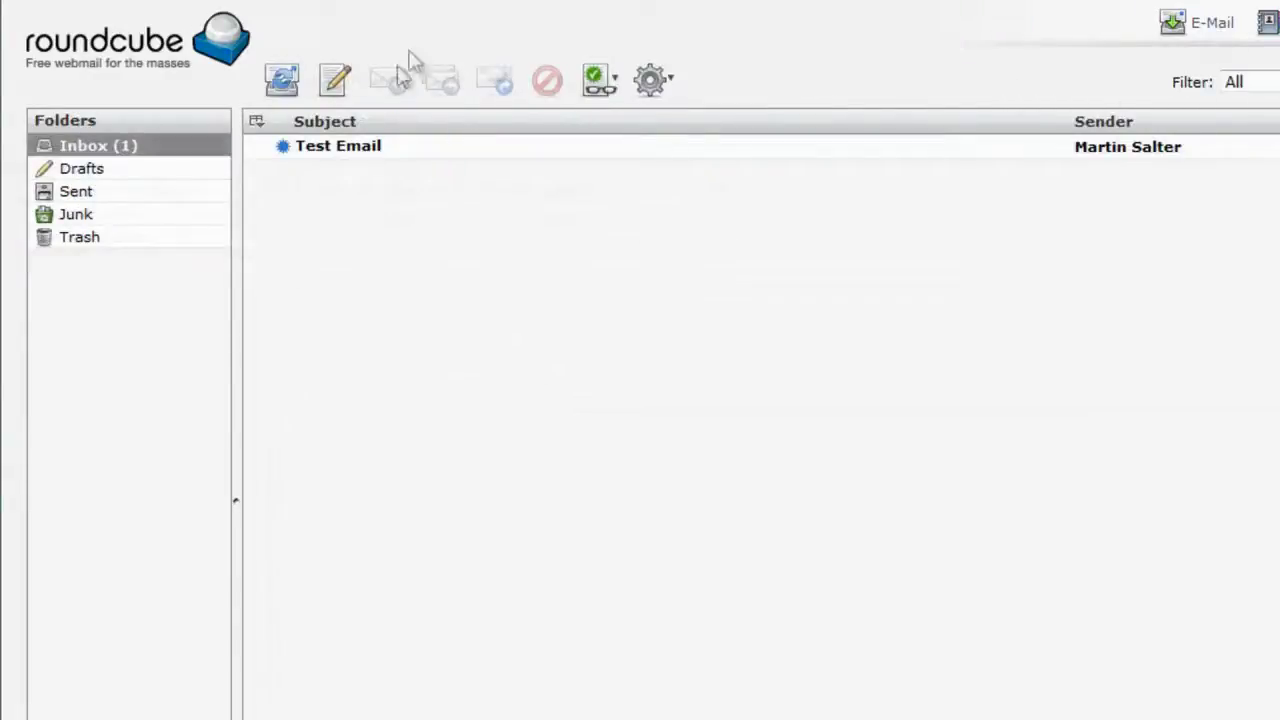
{"action": "left_click", "coordinate": [321, 150]}
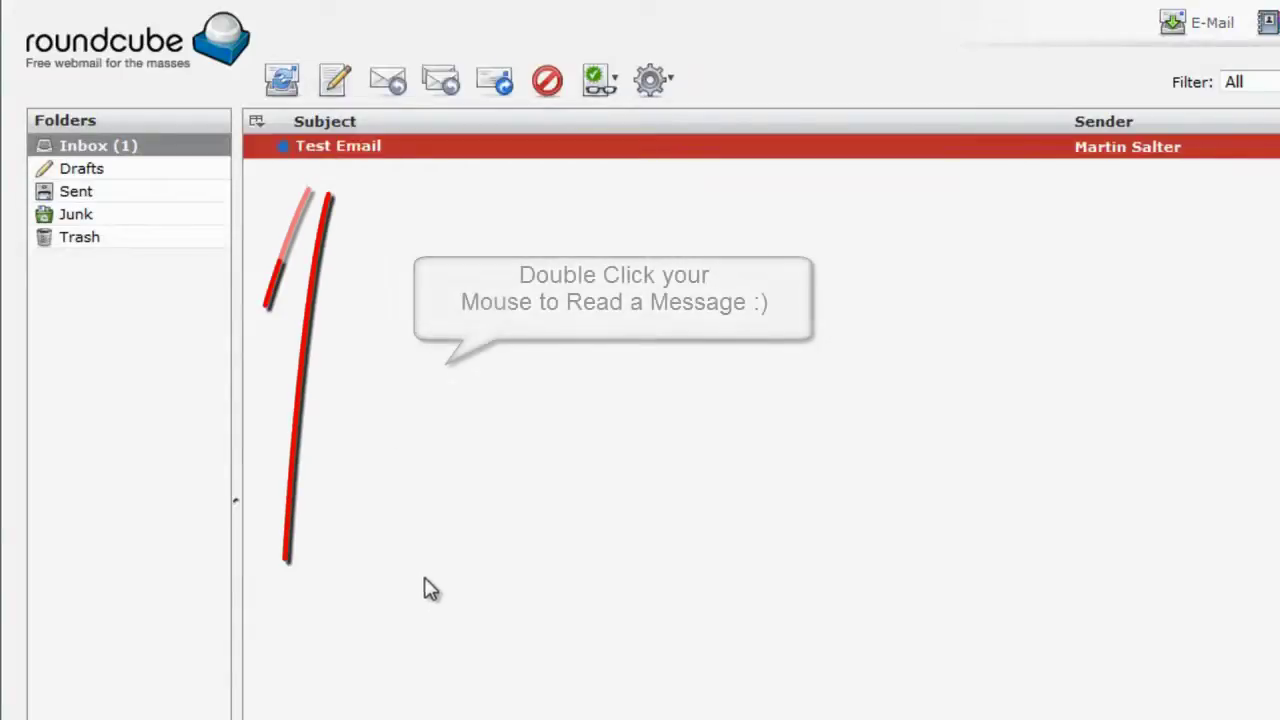
{"action": "double_click", "coordinate": [320, 150]}
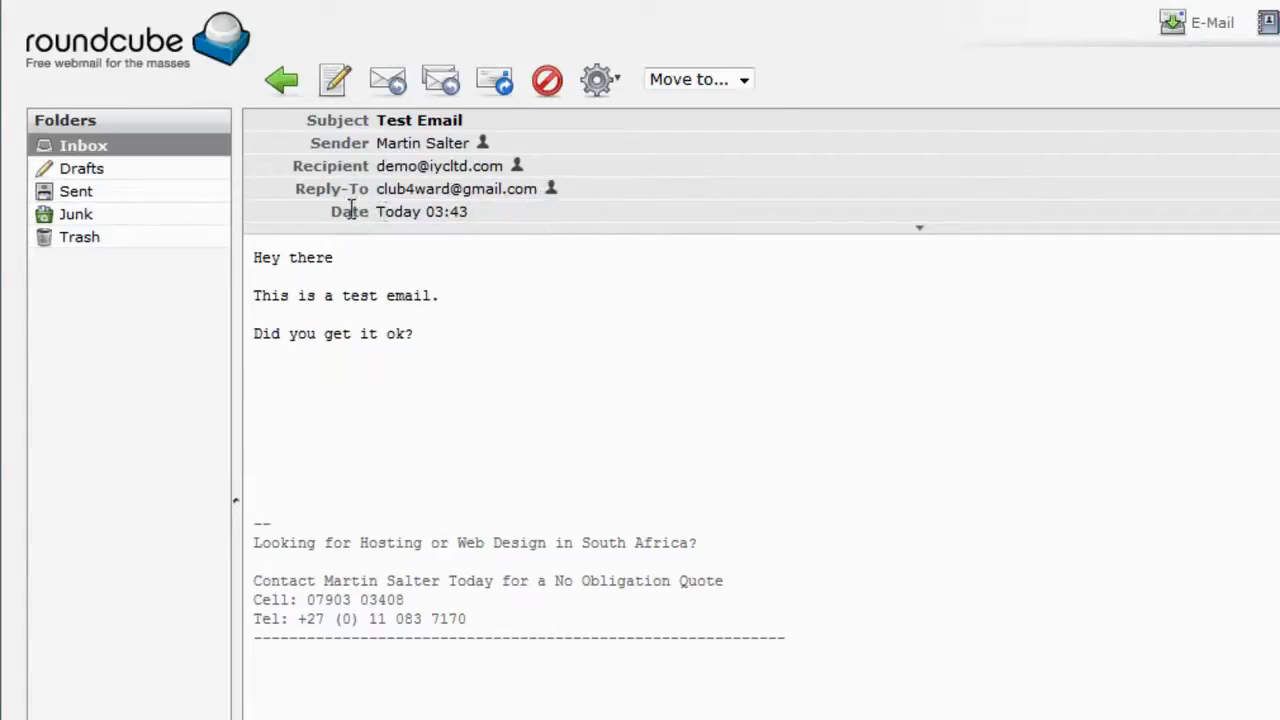
{"action": "left_click", "coordinate": [920, 229]}
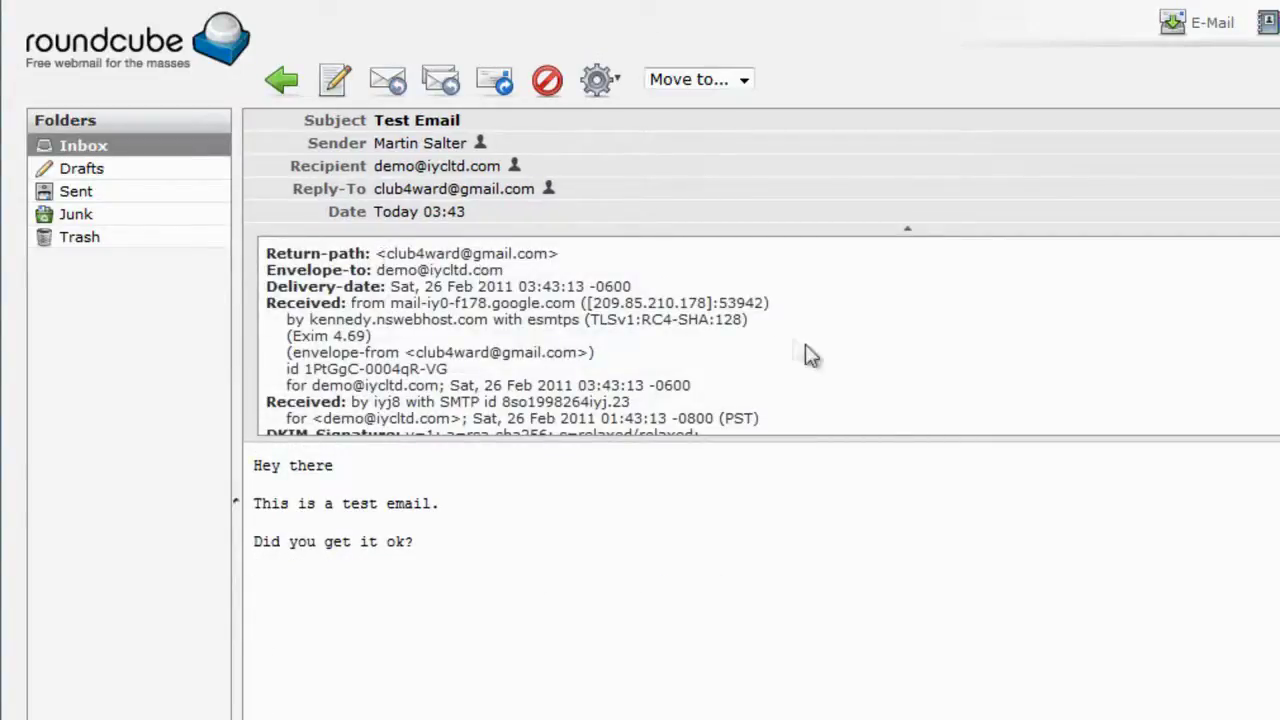
- Scroll through the Test Email's raw headers, then collapse them back to the summary headers
{"action": "scroll", "coordinate": [815, 354], "scroll_direction": "down", "scroll_amount": 3}
{"action": "scroll", "coordinate": [820, 354], "scroll_direction": "up", "scroll_amount": 3}
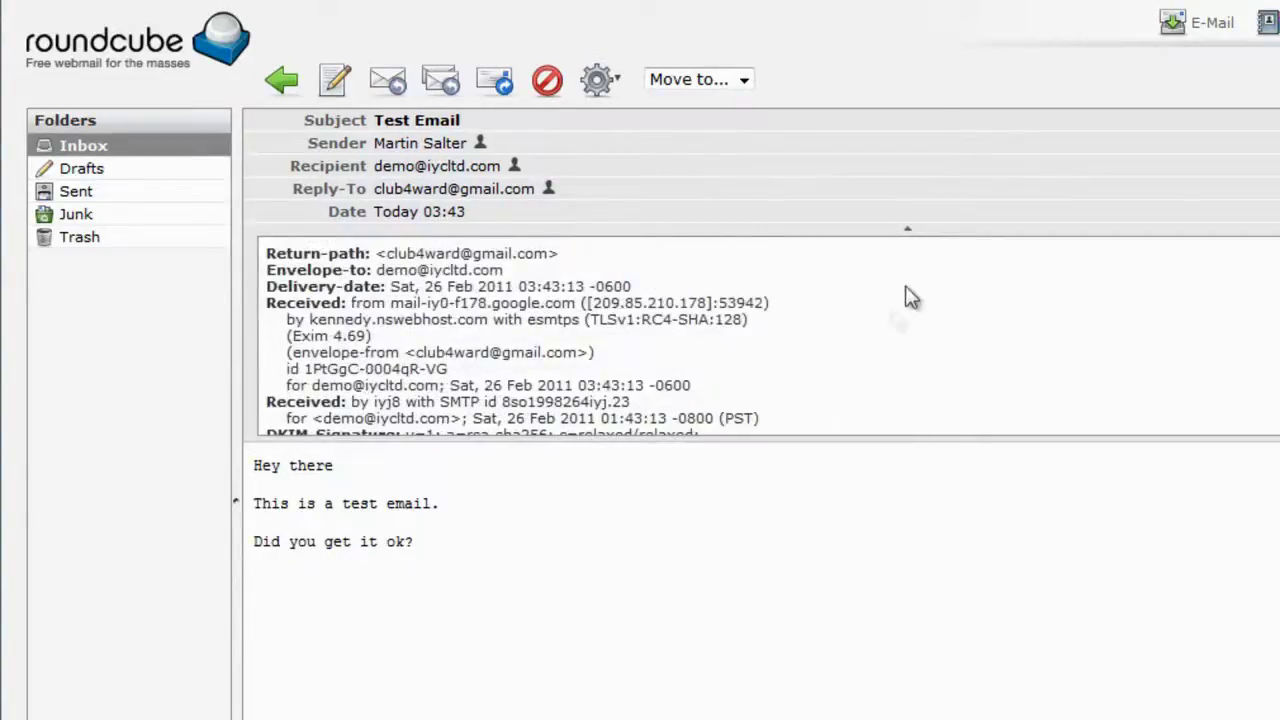
{"action": "left_click", "coordinate": [910, 232]}
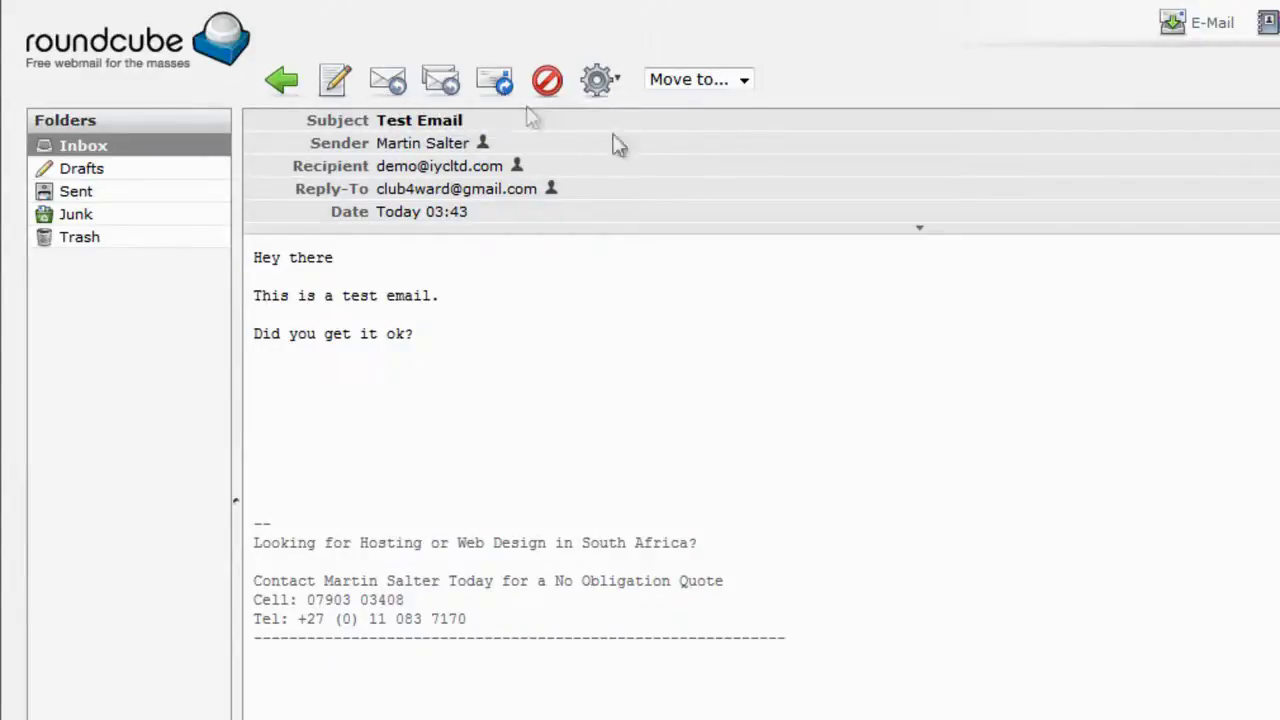
- Open the Move to folder list and dismiss it, leaving the Test Email in the Inbox
{"action": "left_click", "coordinate": [744, 80]}
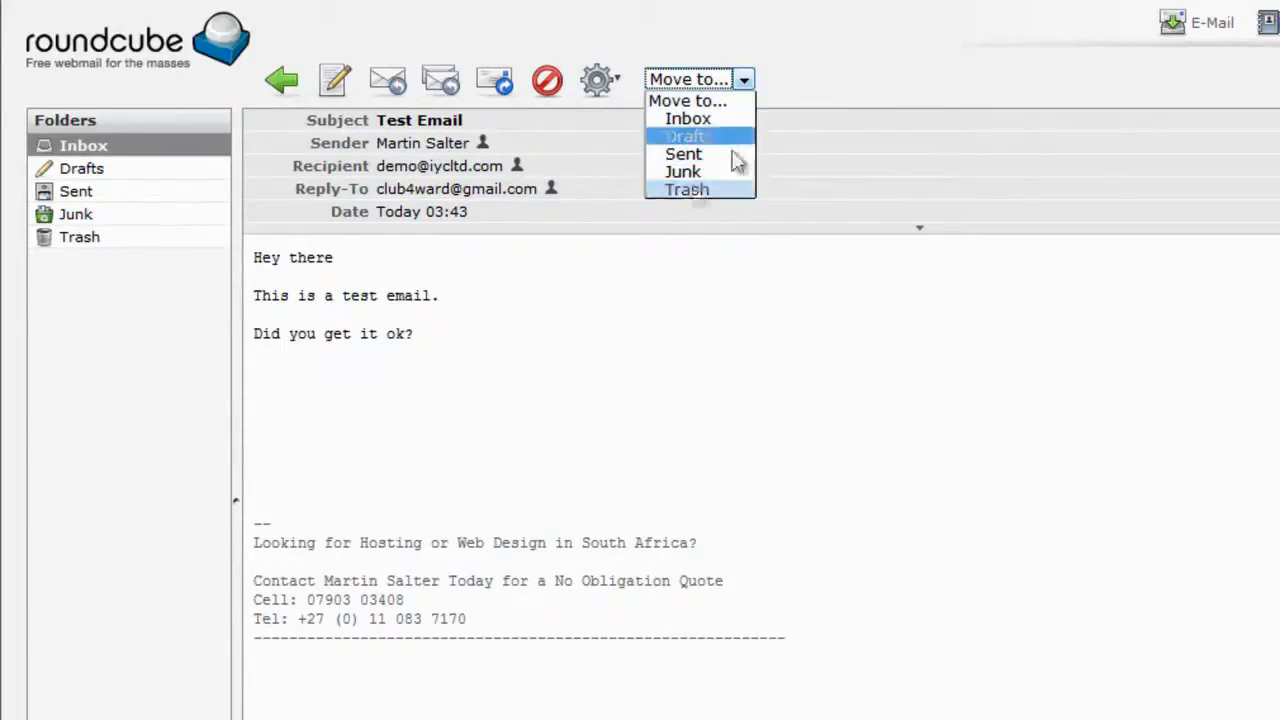
{"action": "left_click", "coordinate": [814, 74]}
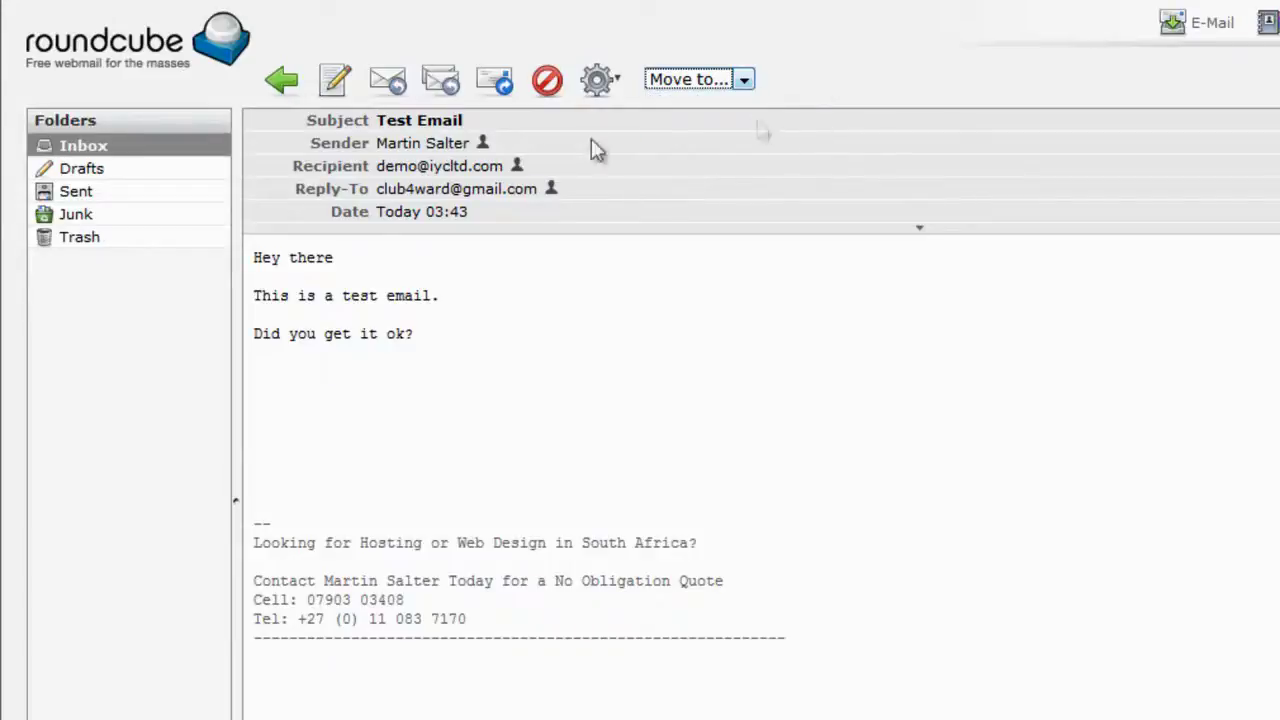